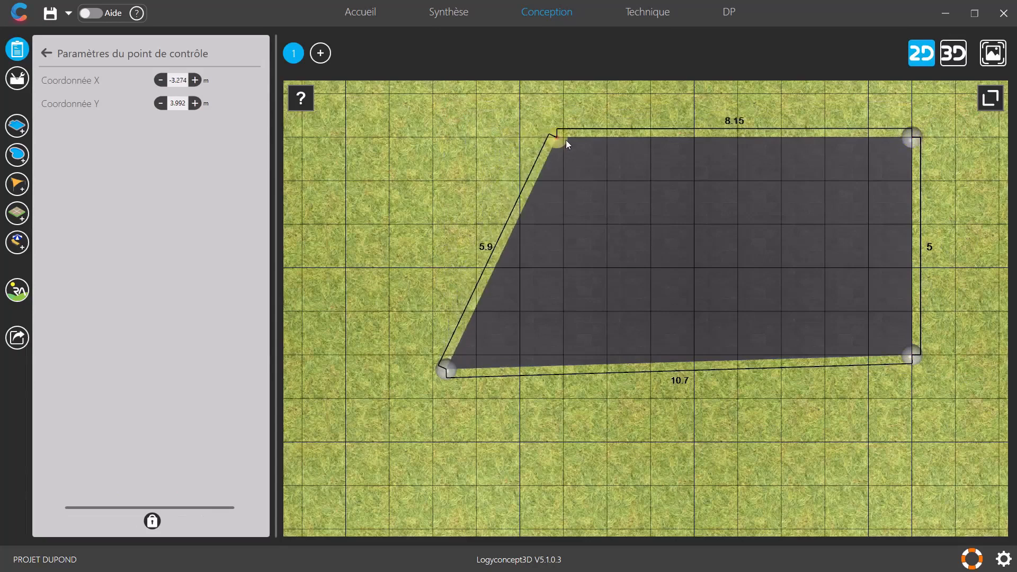
Step: Shape the terrace into an 8 by 5 m rectangle and set its thickness to 0.5
{"action": "left_click_drag", "start_coordinate": [447, 370], "coordinate": [566, 356]}
{"action": "right_click_drag", "start_coordinate": [705, 285], "coordinate": [609, 325]}
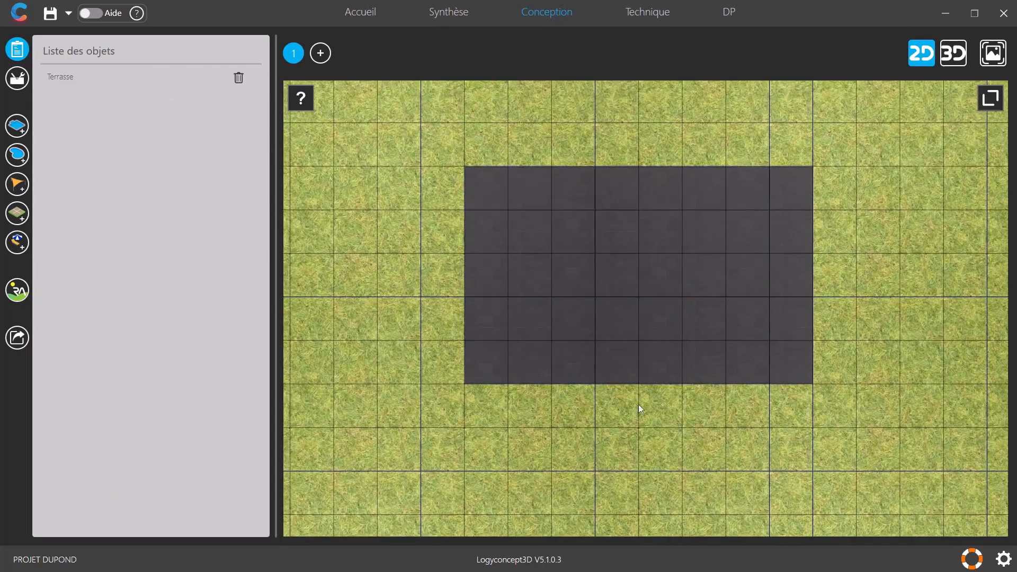
{"action": "left_click", "coordinate": [718, 274]}
{"action": "left_click", "coordinate": [946, 55]}
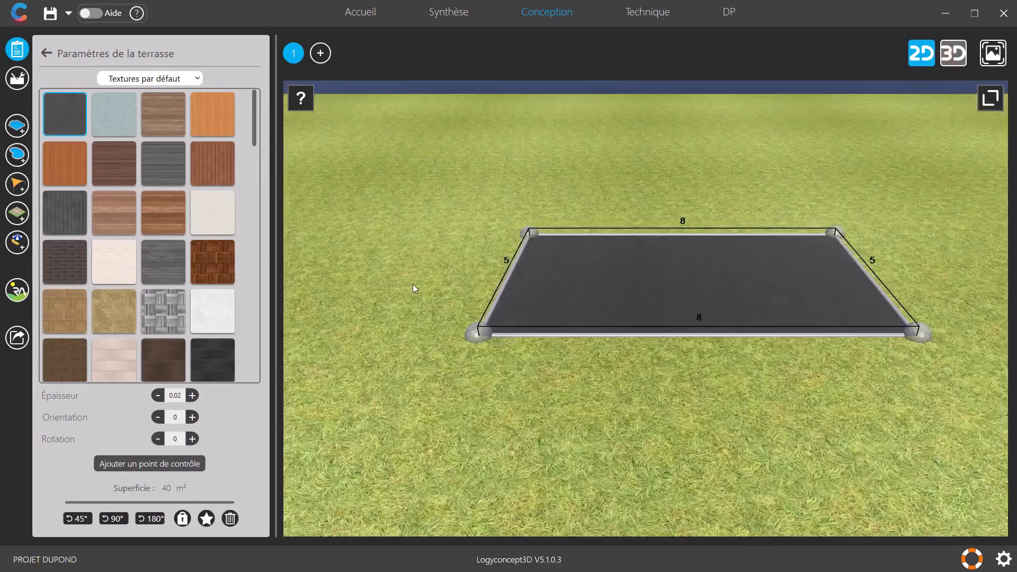
{"action": "left_click", "coordinate": [178, 395]}
{"action": "type", "text": "0."}
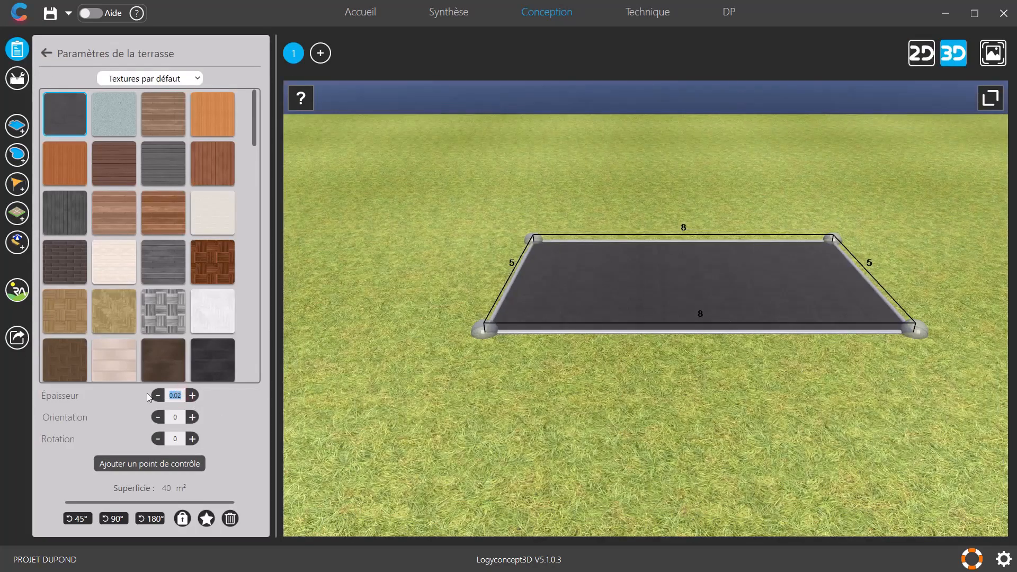
{"action": "type", "text": "5"}
{"action": "key", "text": "Return"}
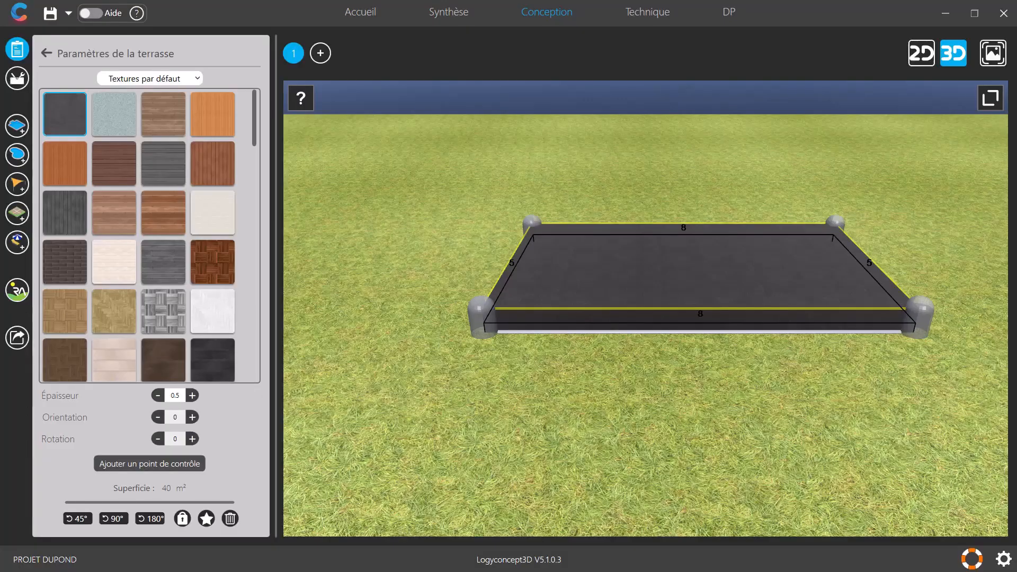
Step: Place a rectangular-form wall with the light grey brick texture in front of the terrace
{"action": "left_click", "coordinate": [17, 213]}
{"action": "left_click", "coordinate": [53, 49]}
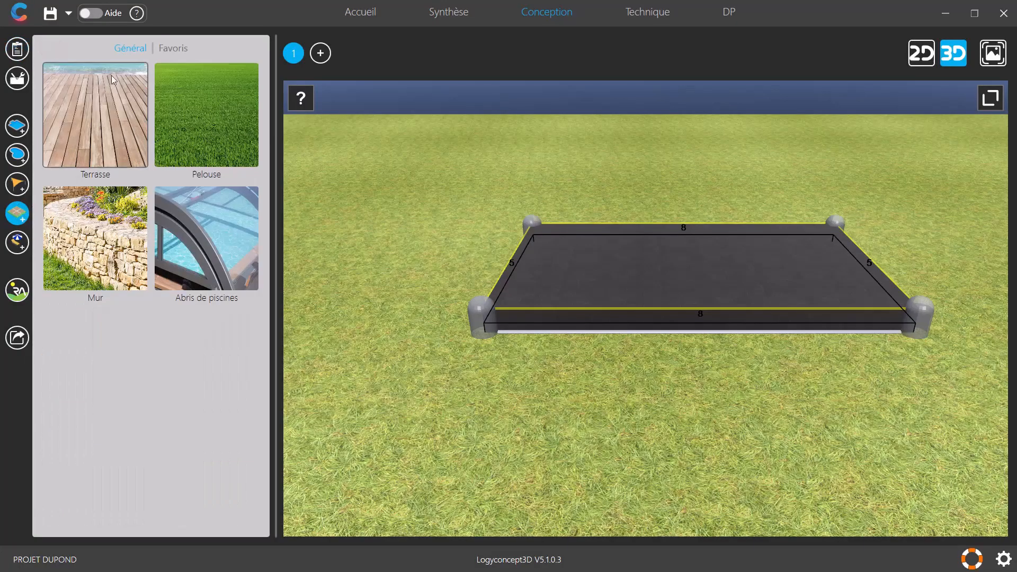
{"action": "left_click", "coordinate": [113, 259]}
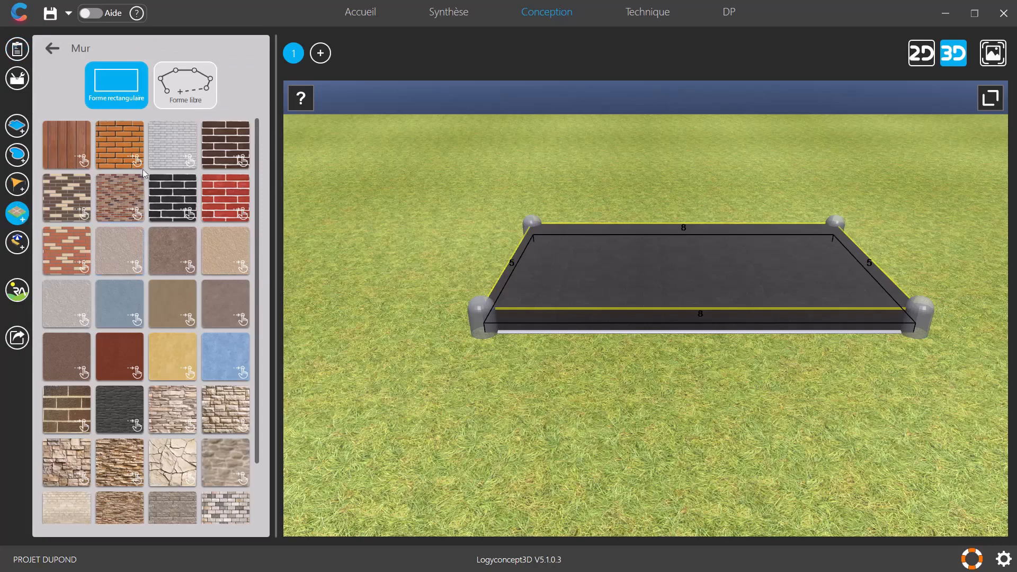
{"action": "left_click_drag", "start_coordinate": [173, 143], "coordinate": [597, 352]}
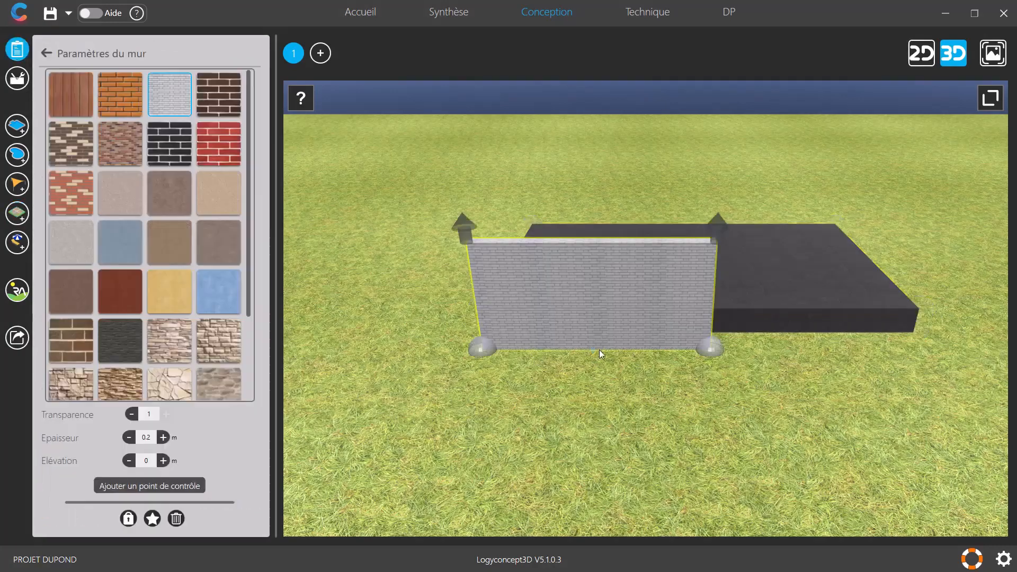
Step: Extend the wall along the terrace's full front edge, aligning both ends with the front corners
{"action": "left_click_drag", "start_coordinate": [715, 348], "coordinate": [918, 332]}
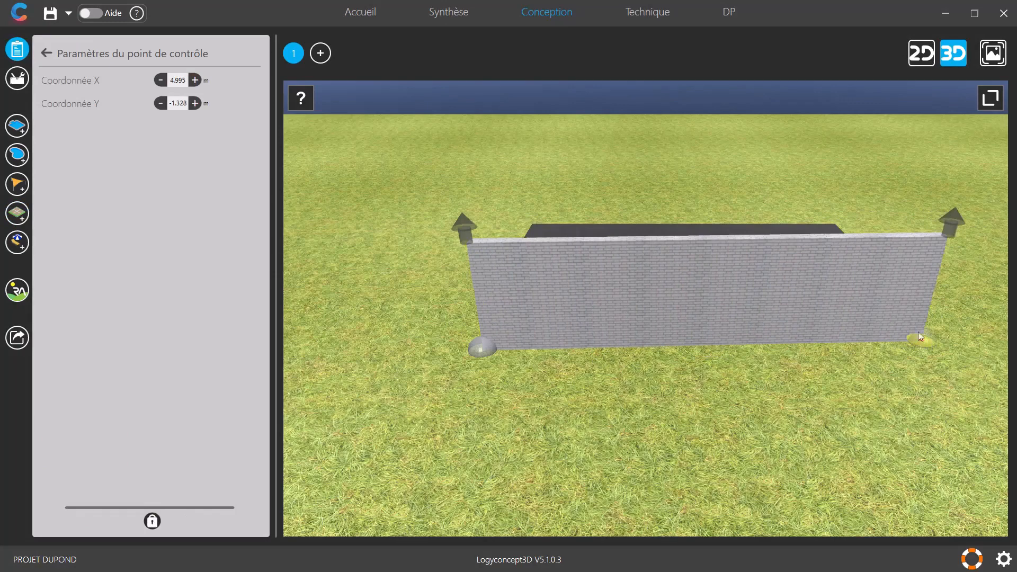
{"action": "left_click", "coordinate": [928, 56]}
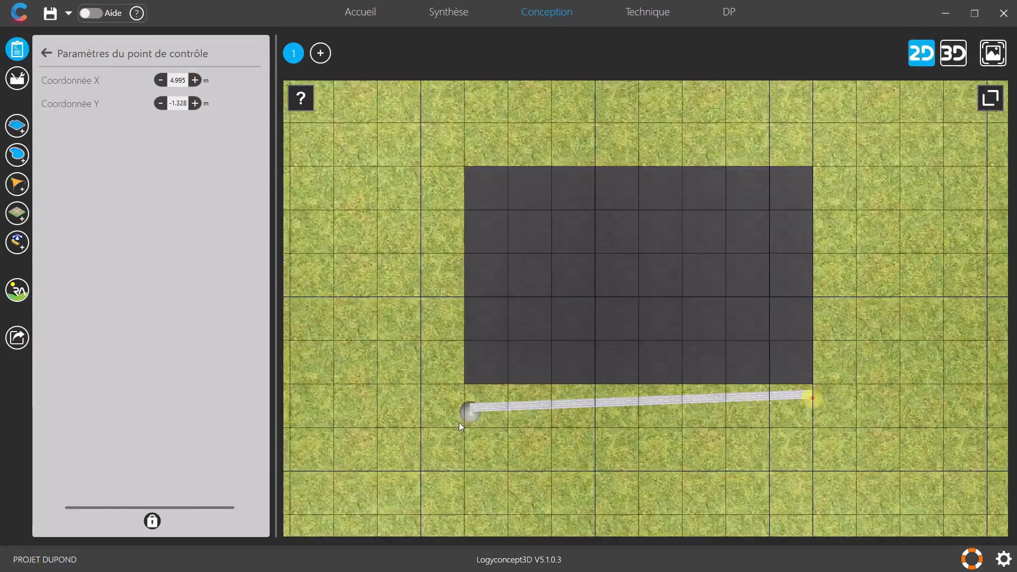
{"action": "left_click_drag", "start_coordinate": [469, 412], "coordinate": [464, 395]}
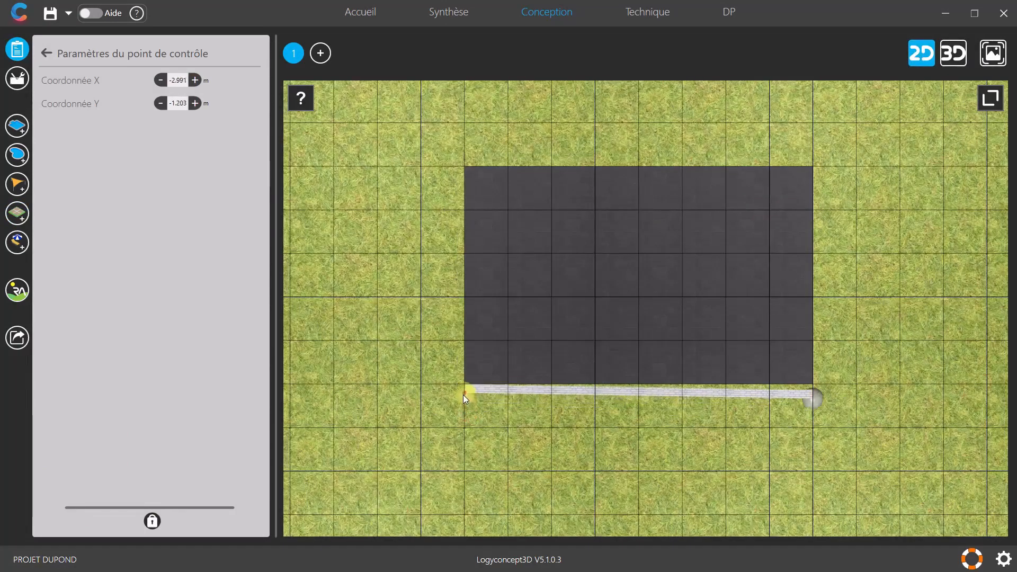
{"action": "left_click_drag", "start_coordinate": [812, 401], "coordinate": [813, 396]}
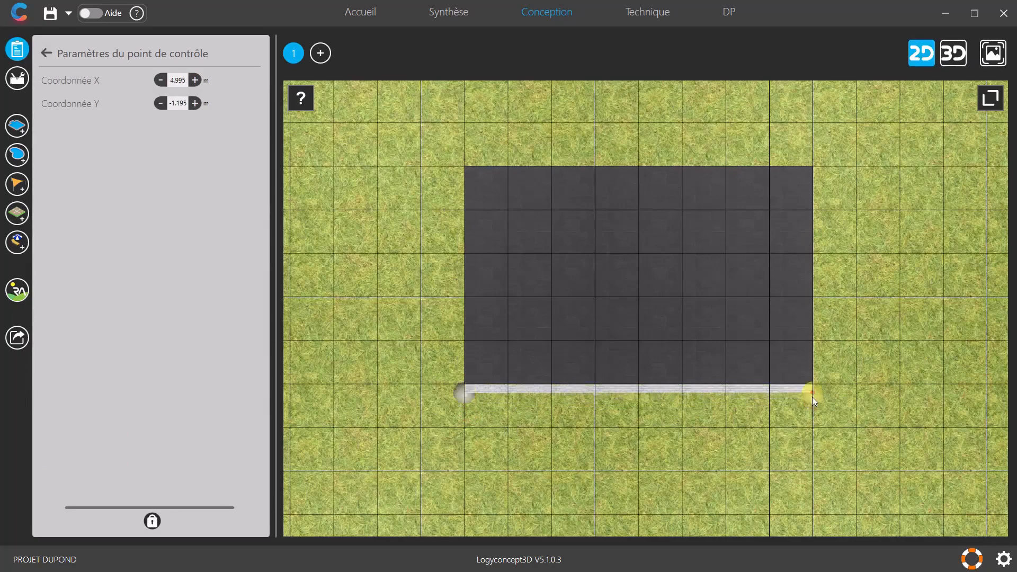
{"action": "left_click", "coordinate": [757, 426]}
Step: Set the height of the front wall's right end to 0.5 m
{"action": "left_click", "coordinate": [954, 53]}
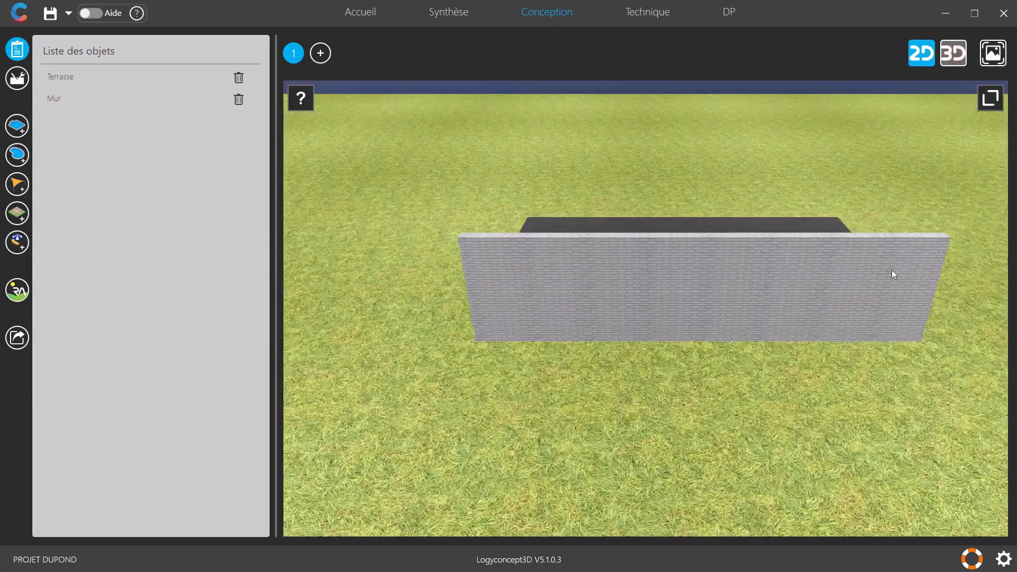
{"action": "left_click", "coordinate": [678, 289]}
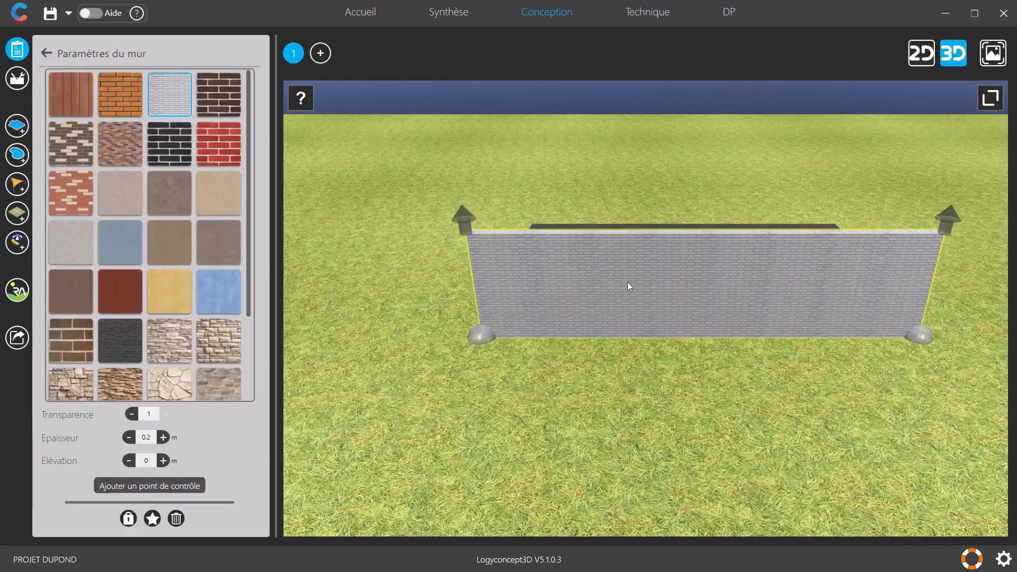
{"action": "left_click", "coordinate": [948, 221]}
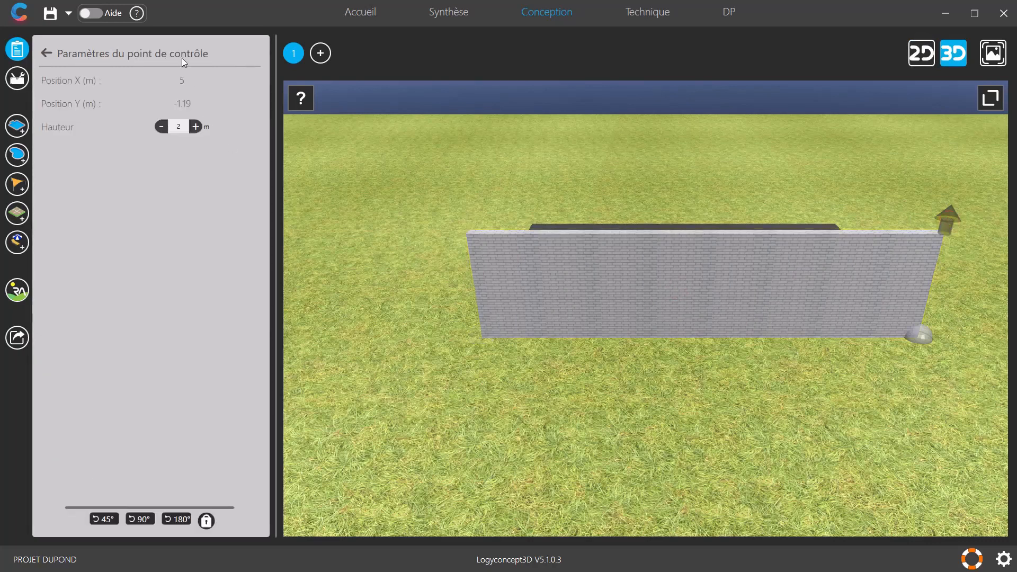
{"action": "left_click_drag", "start_coordinate": [186, 126], "coordinate": [160, 126]}
{"action": "type", "text": "0.5"}
{"action": "key", "text": "Return"}
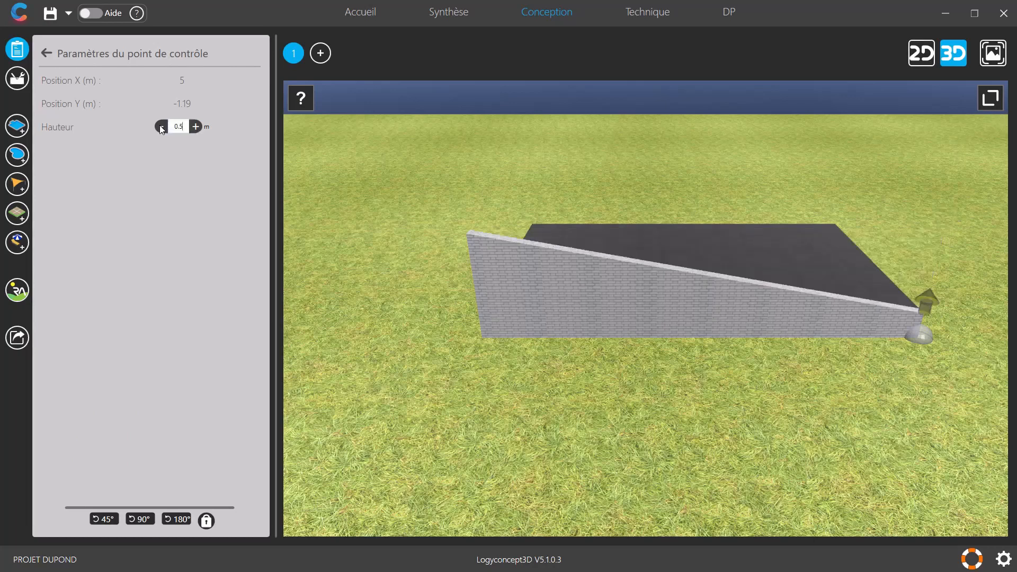
Step: Lower the front wall's left end to a height of 1 m
{"action": "left_click", "coordinate": [513, 281]}
{"action": "left_click", "coordinate": [467, 227]}
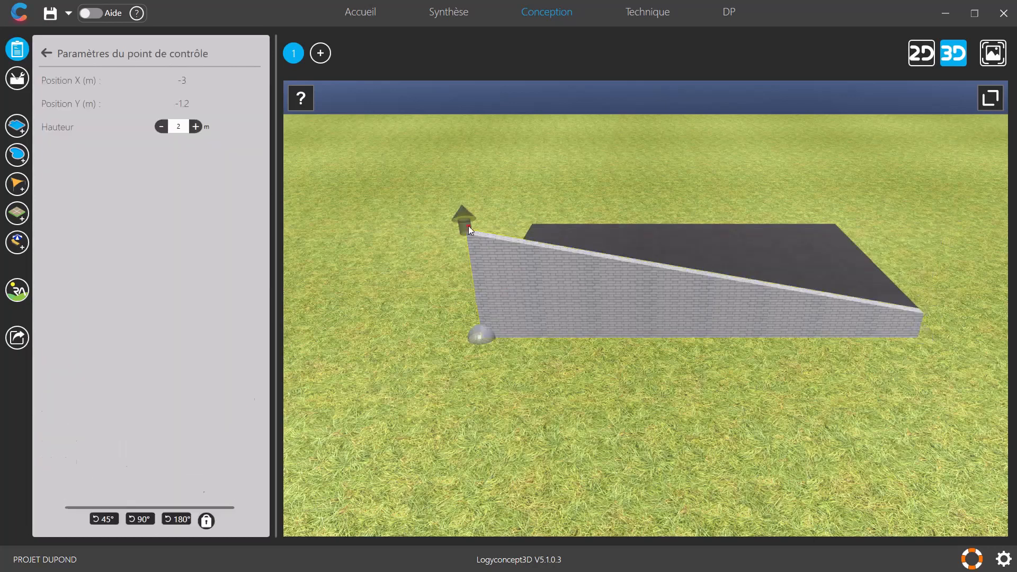
{"action": "left_click_drag", "start_coordinate": [186, 127], "coordinate": [168, 130]}
{"action": "key", "text": "Return"}
{"action": "left_click", "coordinate": [713, 371]}
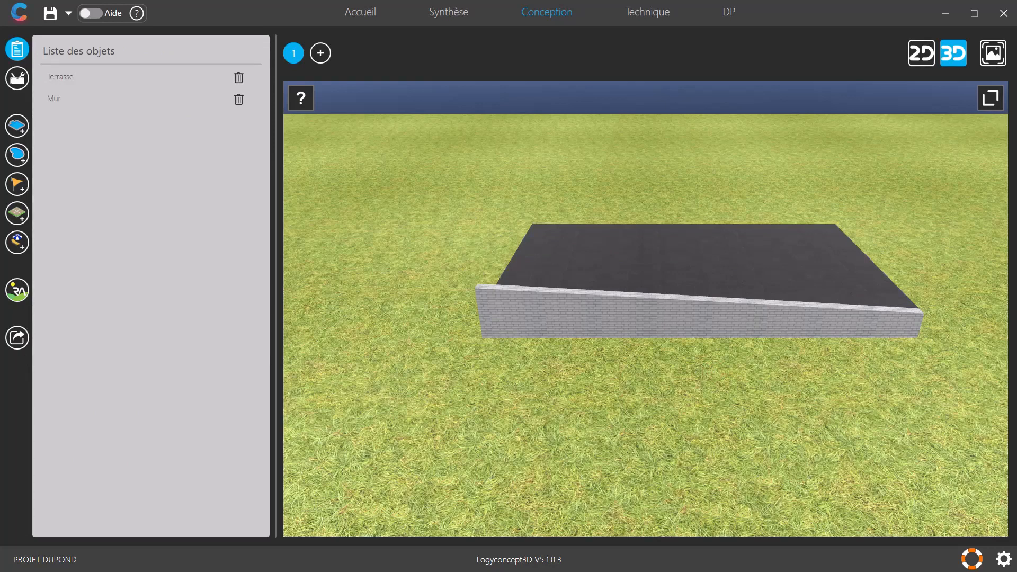
Step: Add a second light grey brick wall behind the terrace and stretch it along the rear edge
{"action": "left_click", "coordinate": [17, 213]}
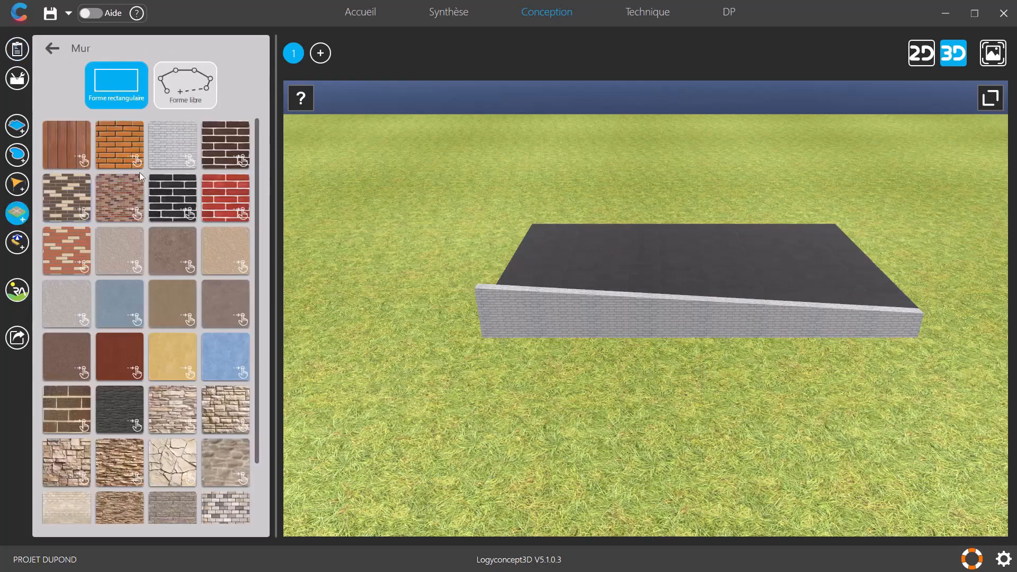
{"action": "left_click", "coordinate": [696, 212]}
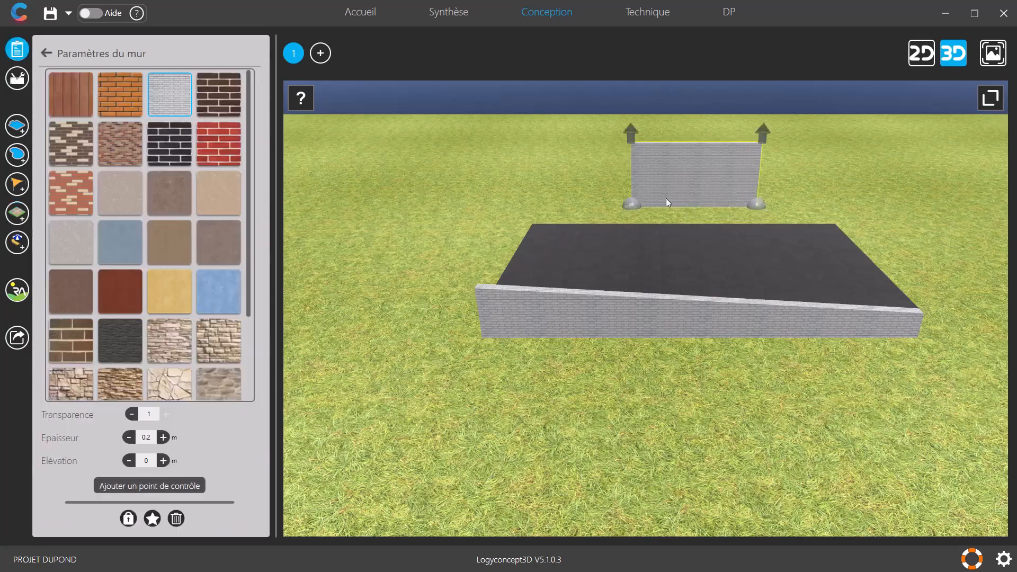
{"action": "left_click", "coordinate": [921, 53]}
{"action": "left_click_drag", "start_coordinate": [713, 151], "coordinate": [708, 177]}
{"action": "left_click_drag", "start_coordinate": [666, 98], "coordinate": [788, 209]}
{"action": "left_click_drag", "start_coordinate": [657, 197], "coordinate": [520, 208]}
Step: Fine-tune the rear wall's ends so they line up with the terrace's rear corners
{"action": "scroll", "coordinate": [520, 209], "scroll_direction": "up", "scroll_amount": 3}
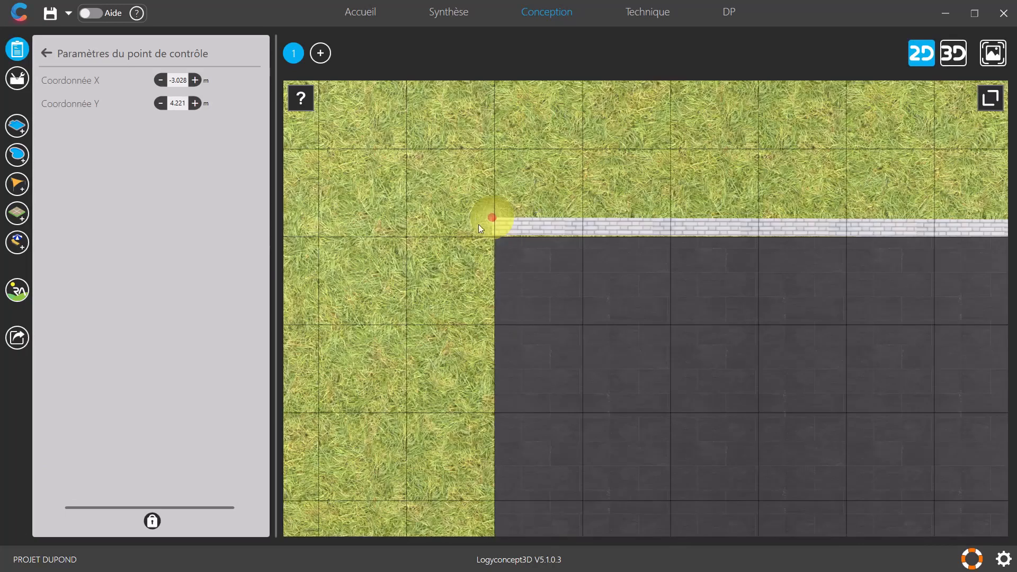
{"action": "scroll", "coordinate": [610, 197], "scroll_direction": "down", "scroll_amount": 2}
{"action": "scroll", "coordinate": [901, 209], "scroll_direction": "up", "scroll_amount": 3}
{"action": "left_click", "coordinate": [892, 216]}
{"action": "left_click_drag", "start_coordinate": [901, 214], "coordinate": [901, 214]}
{"action": "scroll", "coordinate": [864, 215], "scroll_direction": "down", "scroll_amount": 5}
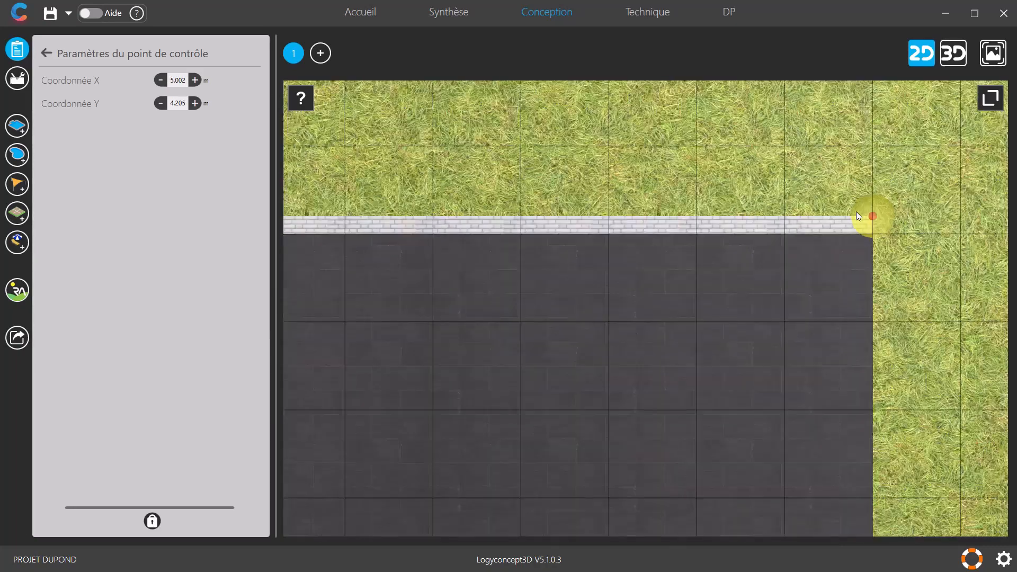
Step: Set the rear wall's height to 0.5 m at its right end and 1 m at its left end
{"action": "left_click", "coordinate": [953, 53]}
{"action": "left_click", "coordinate": [844, 153]}
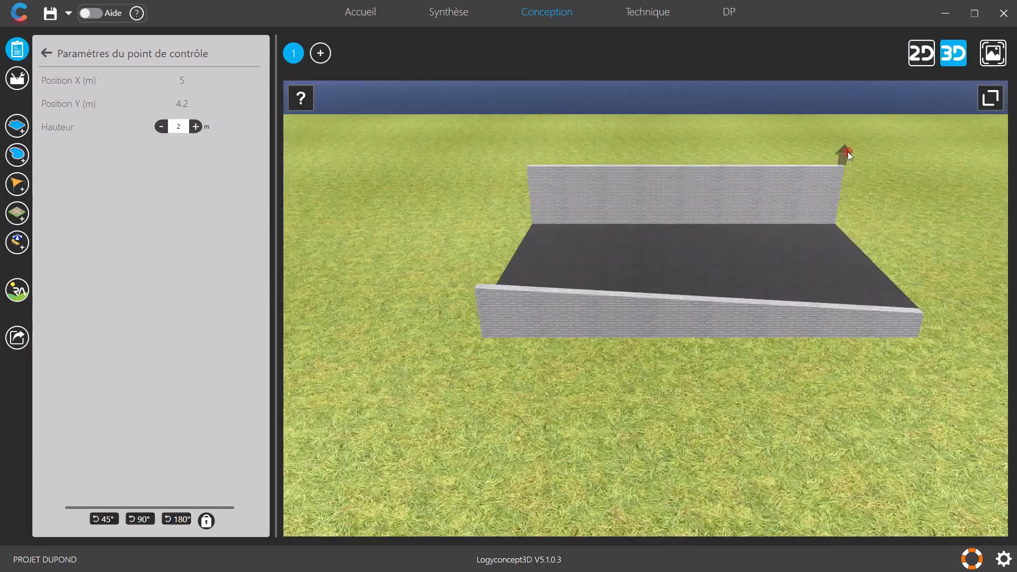
{"action": "double_click", "coordinate": [176, 128]}
{"action": "type", "text": "0.5"}
{"action": "left_click", "coordinate": [526, 158]}
{"action": "left_click", "coordinate": [167, 127]}
{"action": "type", "text": "0.5"}
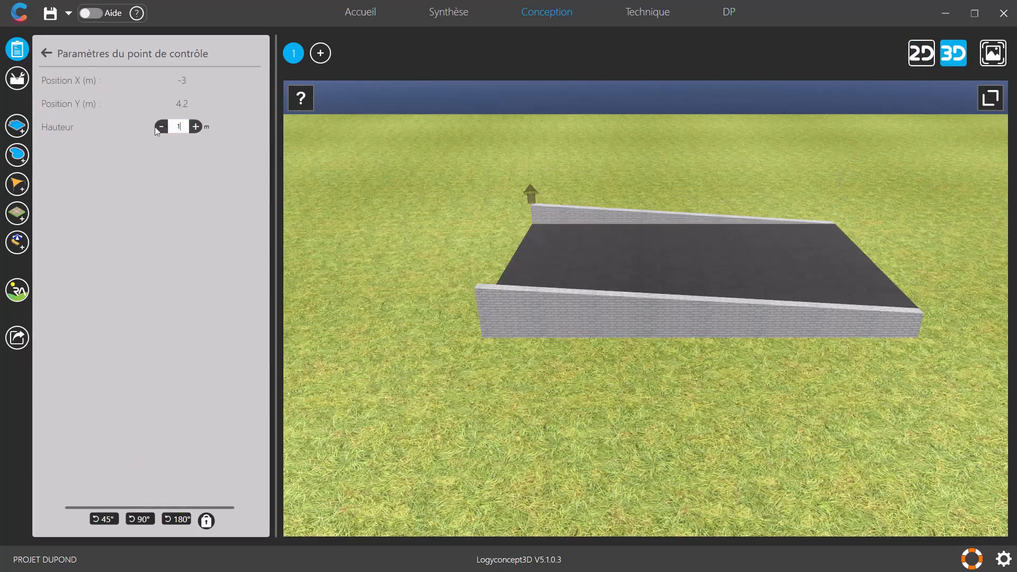
Step: Place a third light grey brick wall beside the terrace's left edge
{"action": "left_click", "coordinate": [17, 213]}
{"action": "left_click_drag", "start_coordinate": [252, 188], "coordinate": [455, 273]}
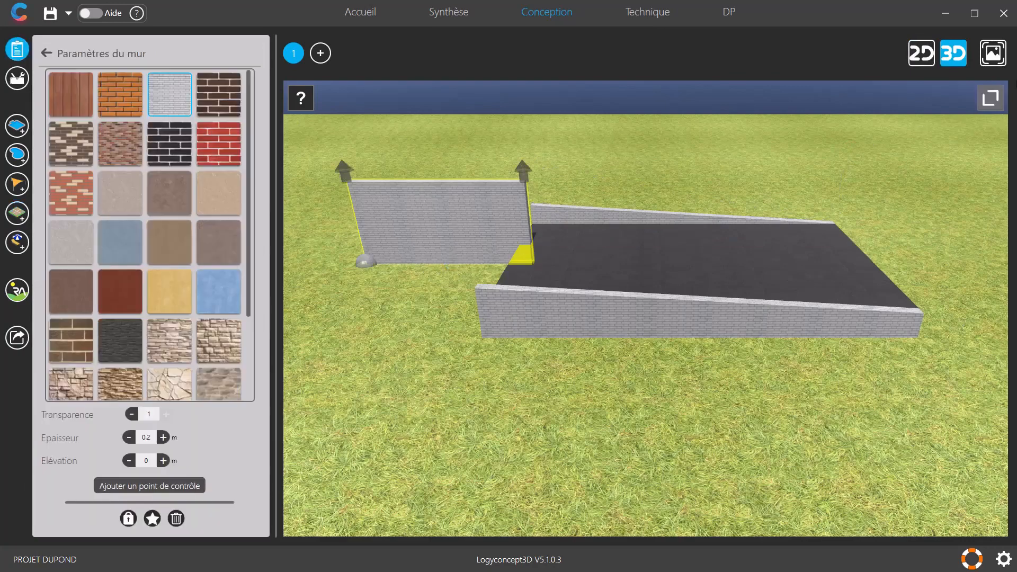
{"action": "left_click", "coordinate": [922, 53]}
{"action": "scroll", "coordinate": [347, 290], "scroll_direction": "down", "scroll_amount": 2}
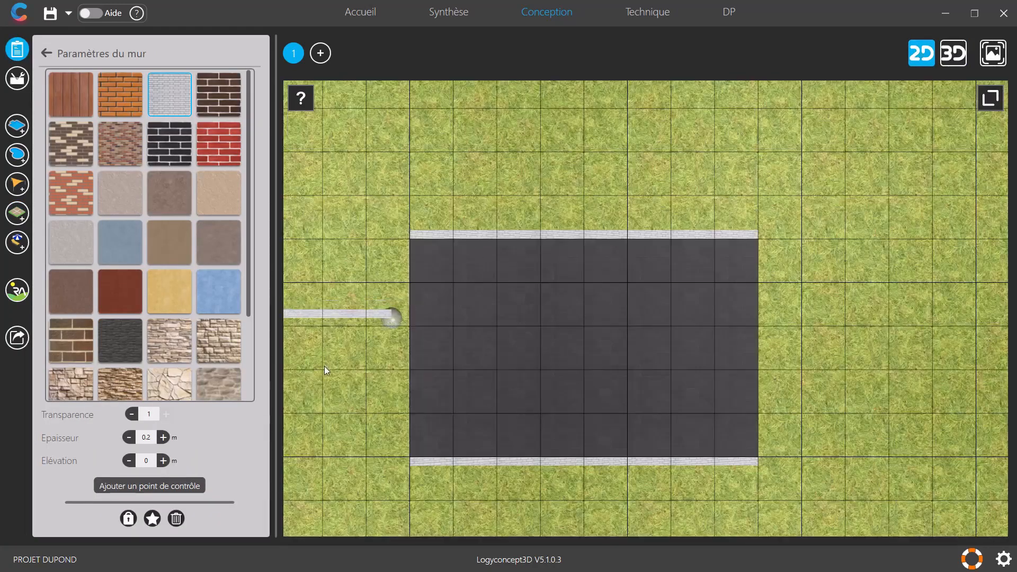
{"action": "left_click_drag", "start_coordinate": [324, 365], "coordinate": [423, 368]}
Step: Run the third wall along the terrace's left edge, aligning its ends with the outer faces of the rear and front walls
{"action": "left_click_drag", "start_coordinate": [332, 317], "coordinate": [494, 228]}
{"action": "scroll", "coordinate": [494, 228], "scroll_direction": "up", "scroll_amount": 2}
{"action": "scroll", "coordinate": [494, 228], "scroll_direction": "up", "scroll_amount": 1}
{"action": "scroll", "coordinate": [466, 371], "scroll_direction": "down", "scroll_amount": 2}
{"action": "left_click_drag", "start_coordinate": [433, 424], "coordinate": [488, 454]}
{"action": "left_click", "coordinate": [472, 301]}
{"action": "scroll", "coordinate": [480, 447], "scroll_direction": "up", "scroll_amount": 3}
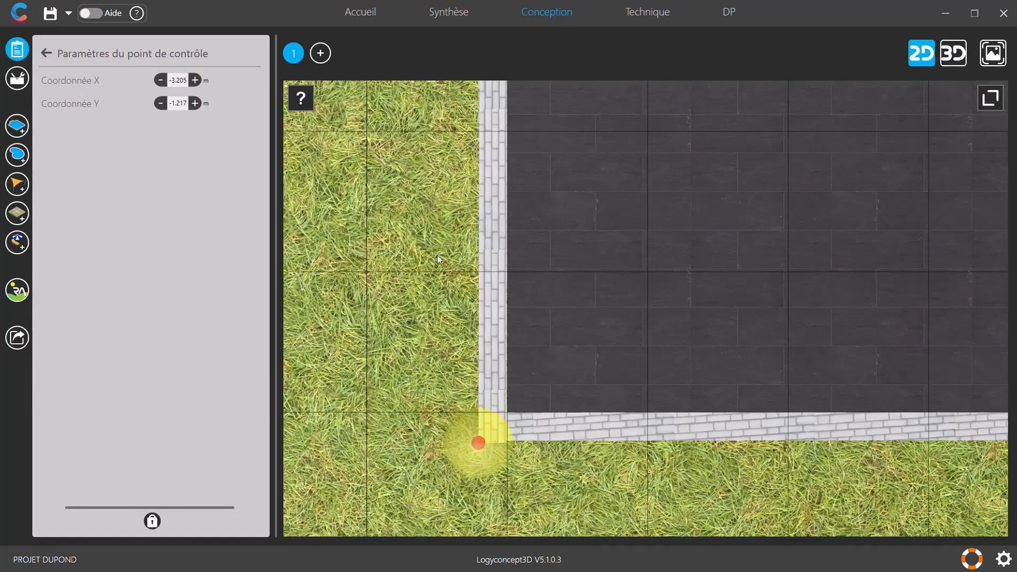
{"action": "scroll", "coordinate": [438, 248], "scroll_direction": "down", "scroll_amount": 3}
{"action": "left_click_drag", "start_coordinate": [428, 153], "coordinate": [408, 179]}
{"action": "scroll", "coordinate": [448, 161], "scroll_direction": "up", "scroll_amount": 5}
{"action": "scroll", "coordinate": [439, 225], "scroll_direction": "down", "scroll_amount": 6}
Step: Set the height of the left wall's front end to 1 m
{"action": "left_click", "coordinate": [452, 292]}
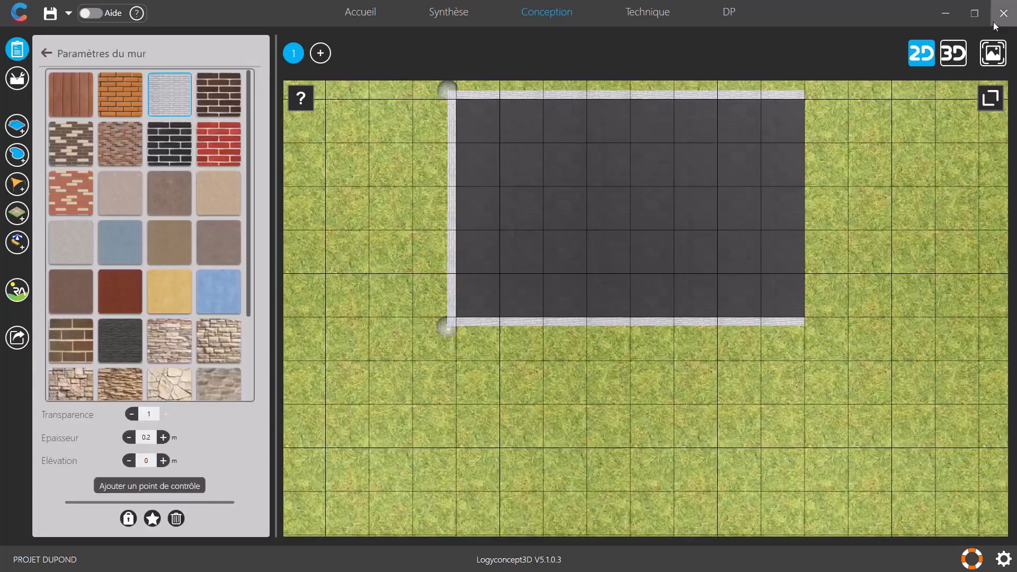
{"action": "left_click", "coordinate": [953, 53]}
{"action": "left_click", "coordinate": [454, 220]}
{"action": "double_click", "coordinate": [179, 127]}
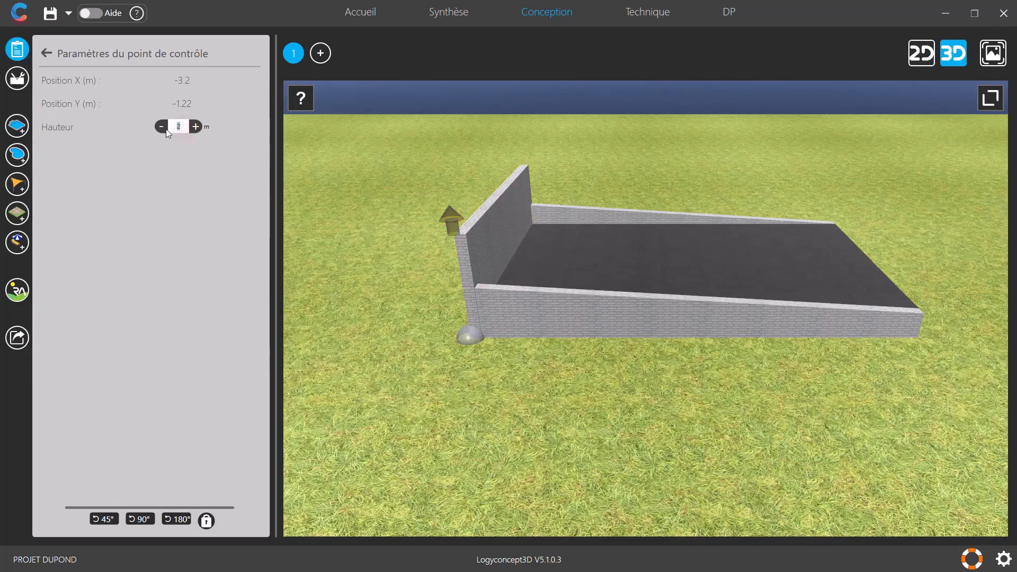
{"action": "type", "text": "1"}
{"action": "key", "text": "Return"}
Step: Set the height of the left wall's rear end to 1 m
{"action": "left_click", "coordinate": [521, 179]}
{"action": "left_click", "coordinate": [520, 155]}
{"action": "double_click", "coordinate": [176, 127]}
{"action": "type", "text": "1"}
{"action": "key", "text": "Return"}
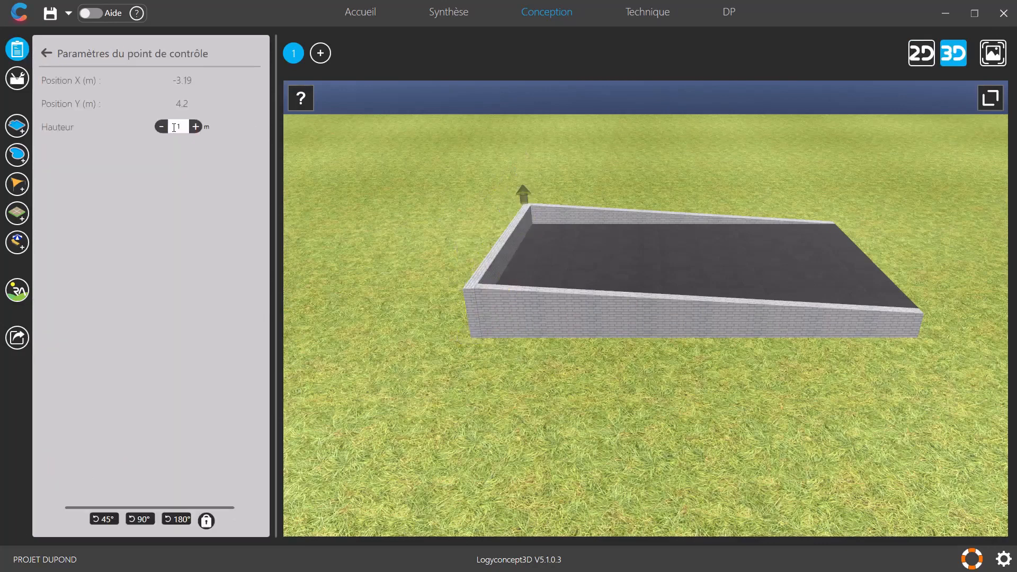
Step: Add a fourth light grey brick wall and stretch it along the terrace's right edge between the front and rear walls
{"action": "left_click", "coordinate": [17, 212]}
{"action": "left_click_drag", "start_coordinate": [172, 144], "coordinate": [948, 268]}
{"action": "left_click", "coordinate": [922, 53]}
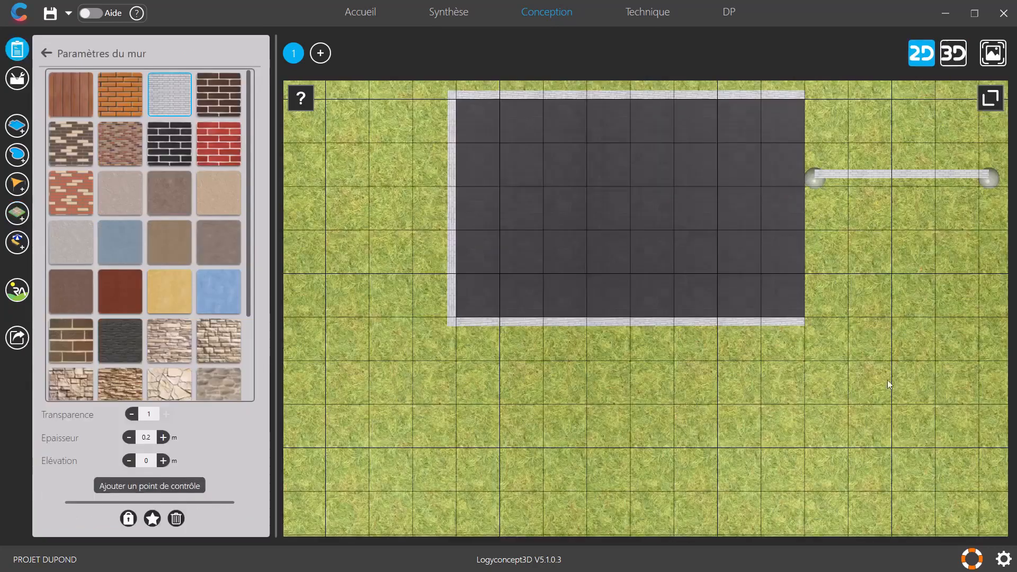
{"action": "left_click_drag", "start_coordinate": [815, 179], "coordinate": [812, 332]}
{"action": "left_click_drag", "start_coordinate": [984, 178], "coordinate": [806, 94]}
Step: Align the right wall's front end with the outer face of the front wall
{"action": "scroll", "coordinate": [819, 87], "scroll_direction": "up", "scroll_amount": 5}
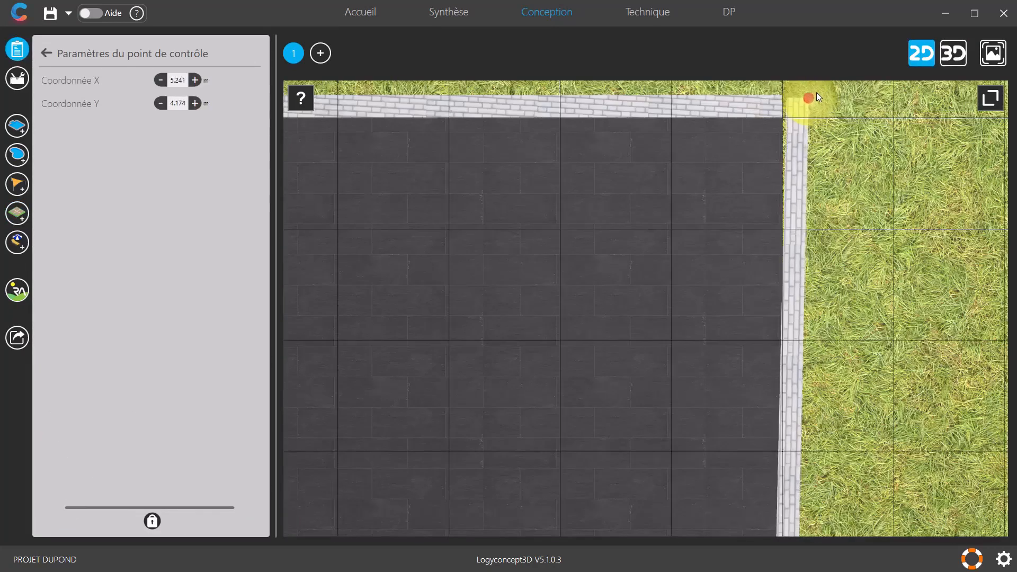
{"action": "scroll", "coordinate": [853, 296], "scroll_direction": "down", "scroll_amount": 5}
{"action": "left_click_drag", "start_coordinate": [852, 301], "coordinate": [798, 214]}
{"action": "scroll", "coordinate": [772, 398], "scroll_direction": "up", "scroll_amount": 6}
{"action": "mouse_move", "coordinate": [762, 405]}
{"action": "left_mouse_down"}
{"action": "mouse_move", "coordinate": [803, 378]}
{"action": "mouse_move", "coordinate": [774, 385]}
{"action": "mouse_move", "coordinate": [774, 399]}
{"action": "left_mouse_up"}
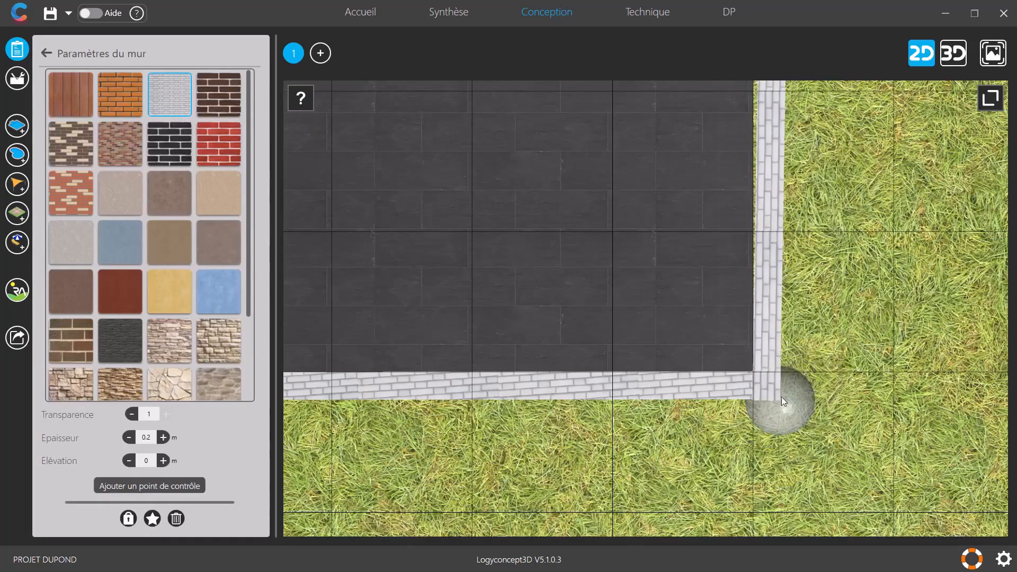
Step: Align the right wall's rear end with the rear wall's outer face, closing the gap along the terrace edge
{"action": "scroll", "coordinate": [832, 382], "scroll_direction": "down", "scroll_amount": 4}
{"action": "left_click", "coordinate": [864, 266]}
{"action": "left_click_drag", "start_coordinate": [863, 266], "coordinate": [830, 401]}
{"action": "left_click", "coordinate": [775, 169]}
{"action": "left_click_drag", "start_coordinate": [782, 140], "coordinate": [774, 145]}
{"action": "scroll", "coordinate": [775, 146], "scroll_direction": "up", "scroll_amount": 4}
{"action": "scroll", "coordinate": [805, 226], "scroll_direction": "down", "scroll_amount": 2}
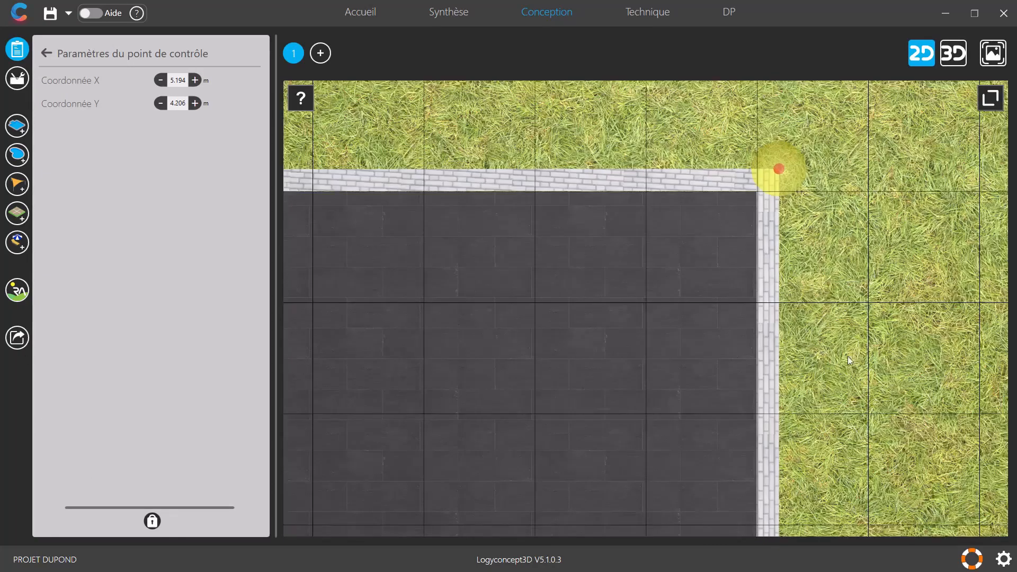
{"action": "left_click_drag", "start_coordinate": [867, 420], "coordinate": [837, 191]}
{"action": "scroll", "coordinate": [818, 395], "scroll_direction": "down", "scroll_amount": 1}
Step: Set the height of the right wall's front end to 0.5 m
{"action": "left_click", "coordinate": [954, 53]}
{"action": "left_click", "coordinate": [940, 219]}
{"action": "left_click", "coordinate": [954, 220]}
{"action": "left_click", "coordinate": [181, 126]}
{"action": "type", "text": "0.5"}
{"action": "key", "text": "Return"}
Step: Set the height of the right wall's rear end to 0.5 m
{"action": "left_click", "coordinate": [855, 198]}
{"action": "left_click", "coordinate": [850, 156]}
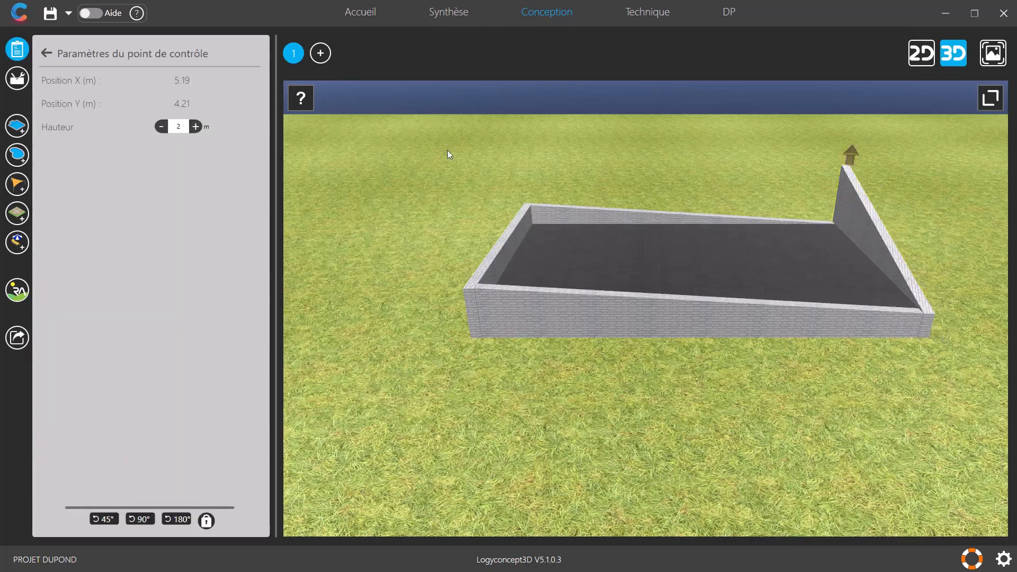
{"action": "type", "text": "0.5"}
{"action": "key", "text": "Return"}
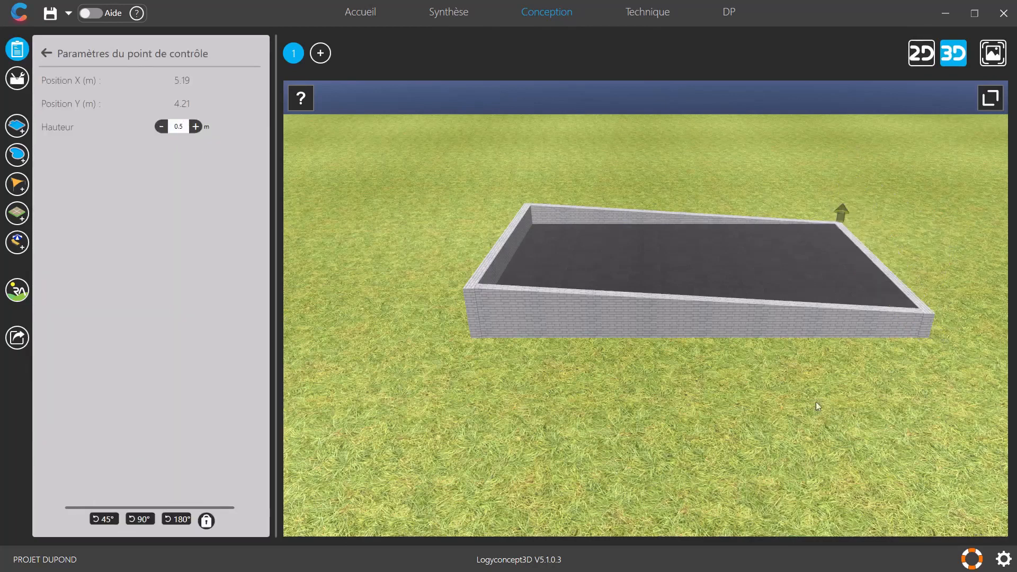
Step: Import the photos 20210503_160252.jpg and 20210503_160431.jpg into the augmented reality setup
{"action": "left_click", "coordinate": [800, 401]}
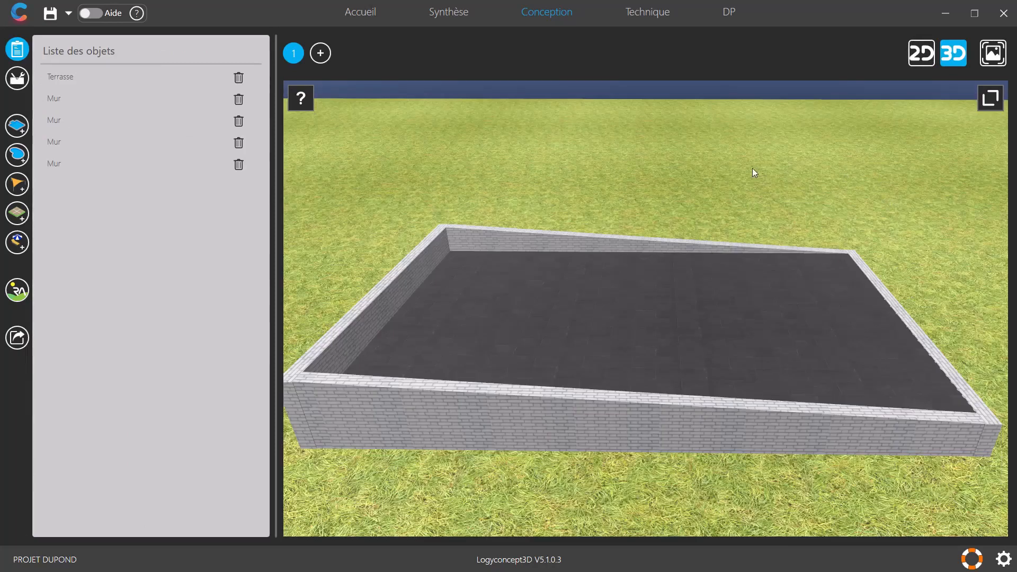
{"action": "scroll", "coordinate": [752, 167], "scroll_direction": "down", "scroll_amount": 2}
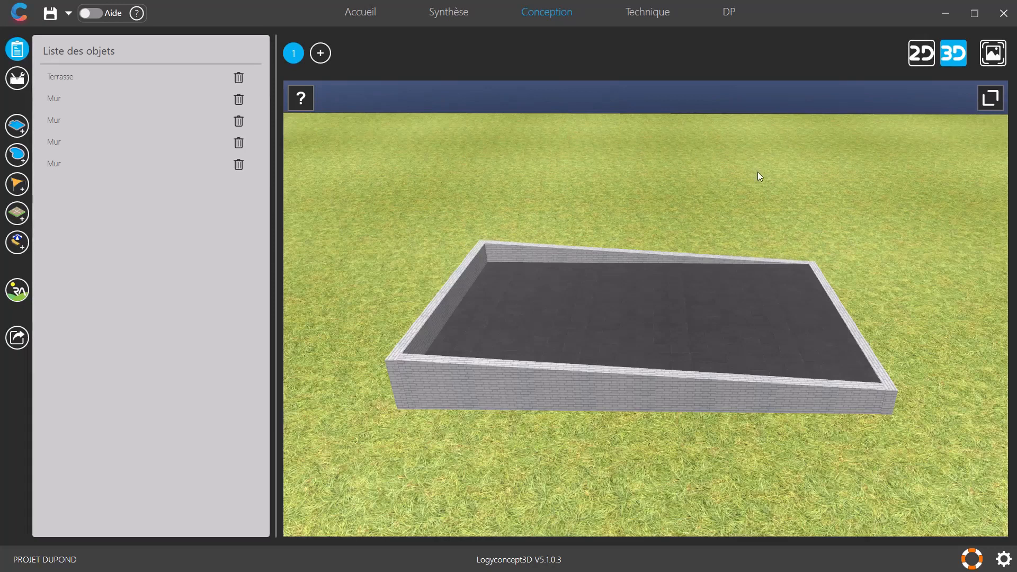
{"action": "left_click", "coordinate": [17, 292]}
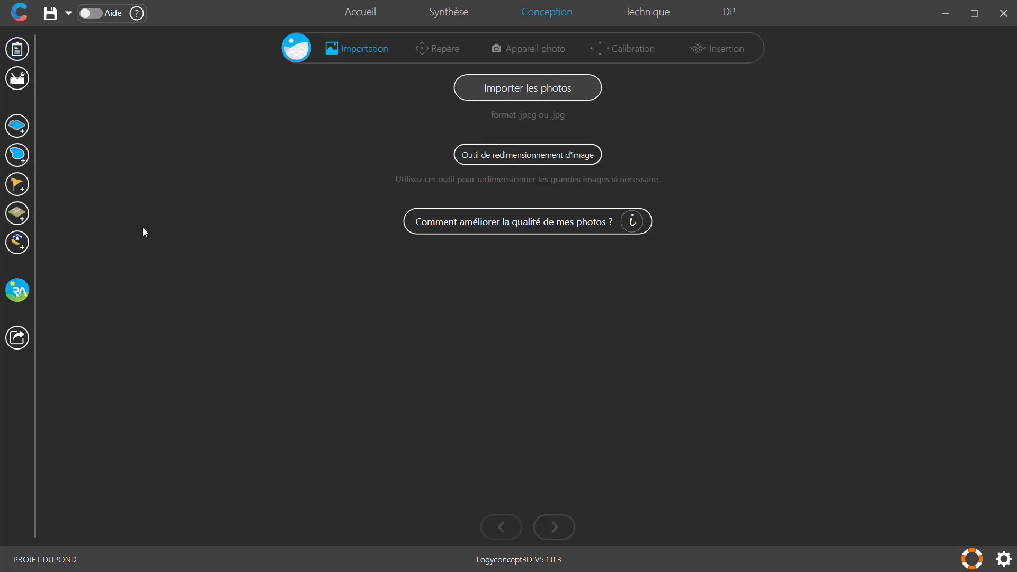
{"action": "left_click", "coordinate": [498, 94]}
{"action": "left_click_drag", "start_coordinate": [305, 153], "coordinate": [98, 61]}
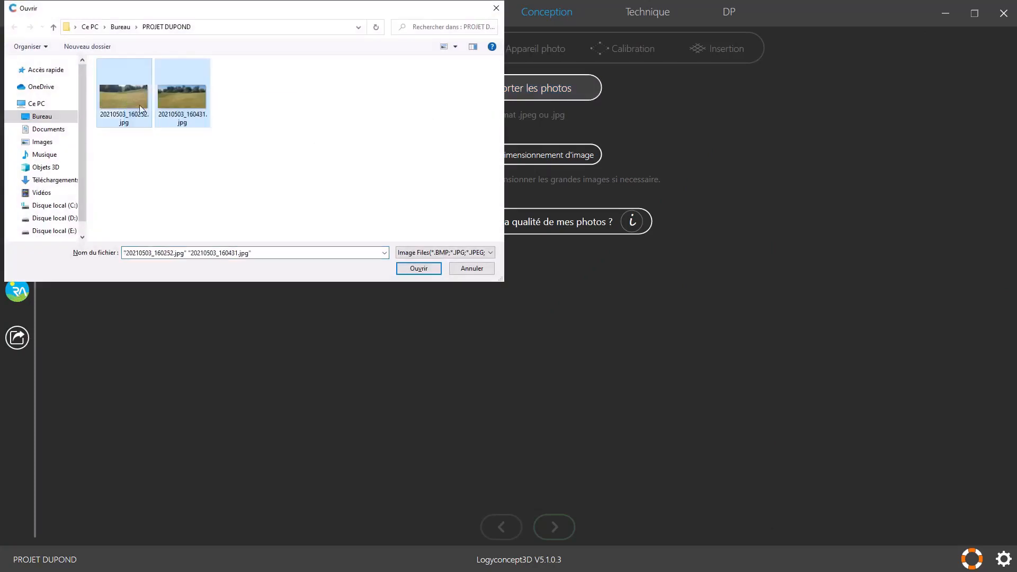
{"action": "left_click", "coordinate": [419, 268]}
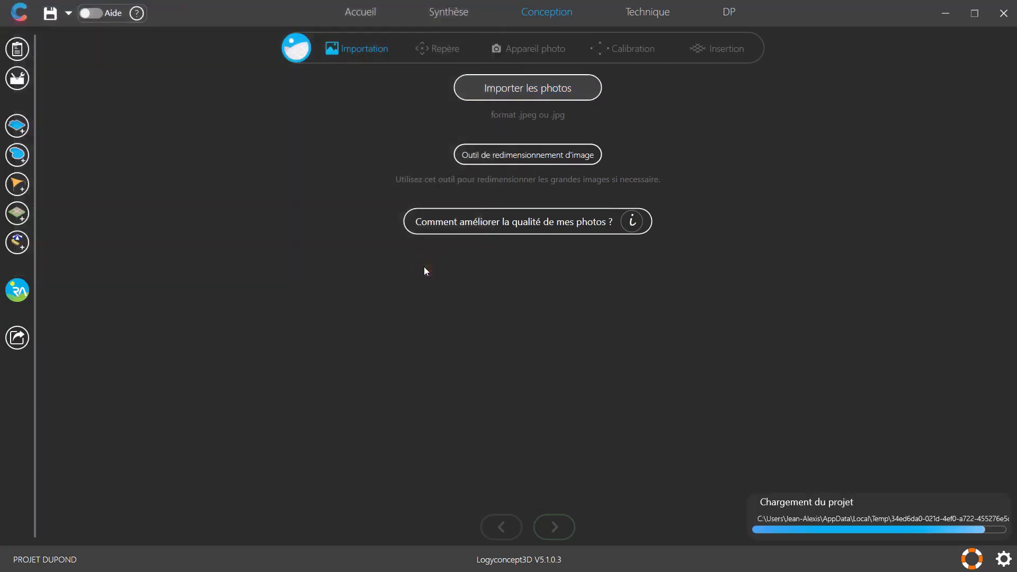
Step: Keep the ground cross as the reference marker, accept the camera settings and proceed to photo calibration
{"action": "left_click", "coordinate": [554, 526]}
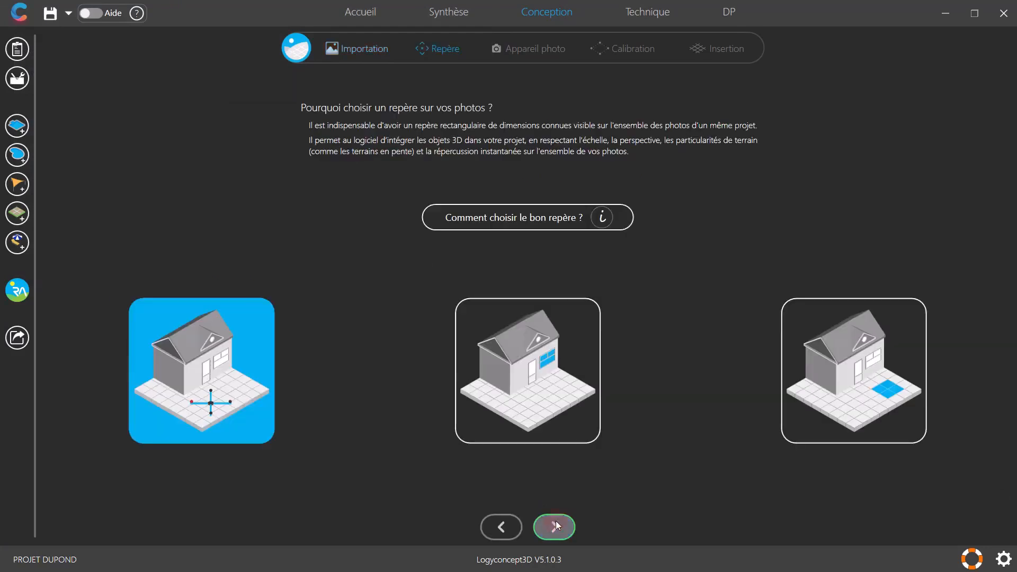
{"action": "left_click", "coordinate": [555, 524]}
{"action": "left_click", "coordinate": [568, 526]}
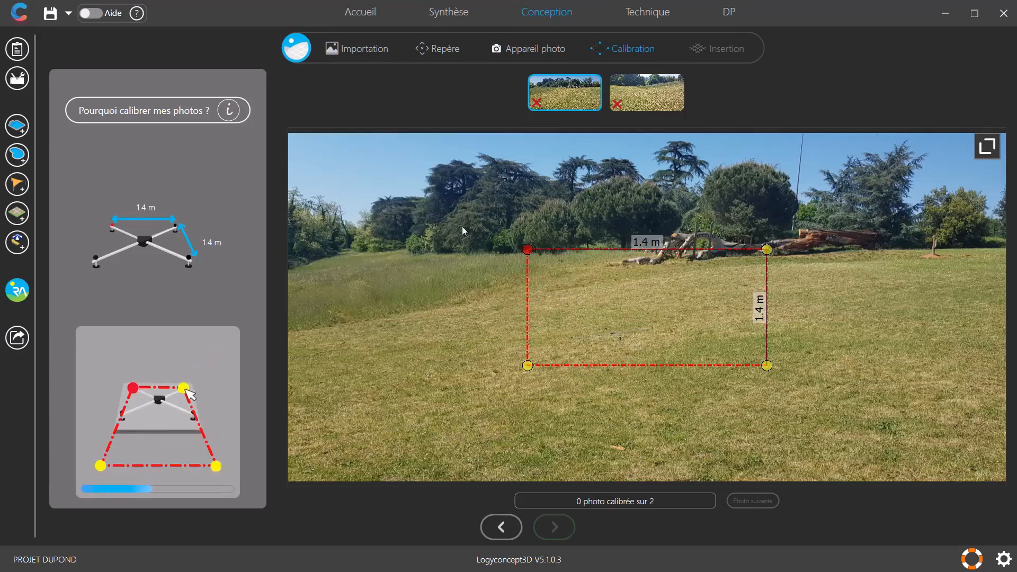
Step: Place the four calibration points roughly on the feet of the ground cross in the first photo
{"action": "left_click_drag", "start_coordinate": [528, 249], "coordinate": [653, 327]}
{"action": "left_click_drag", "start_coordinate": [767, 365], "coordinate": [604, 326]}
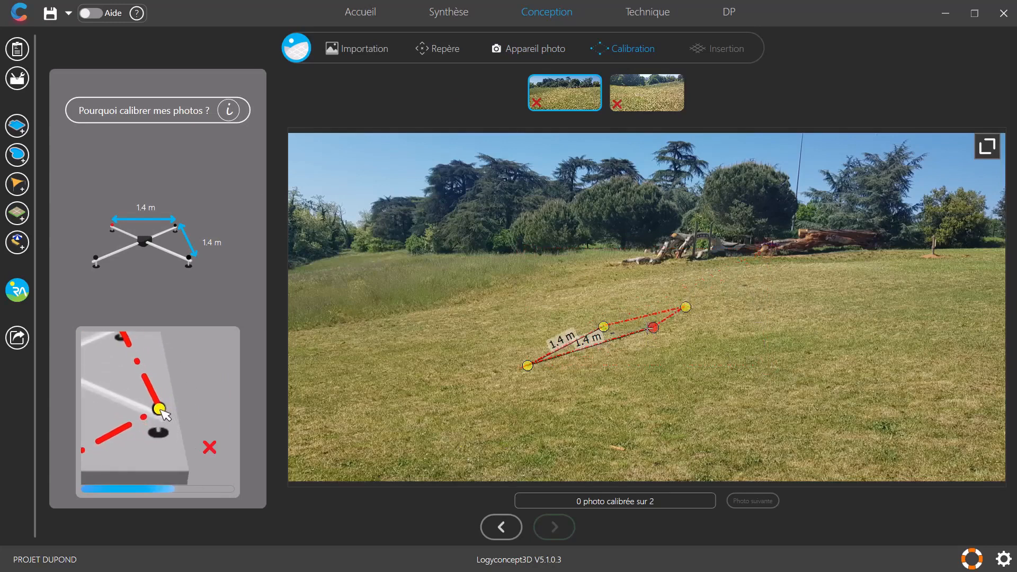
{"action": "left_click_drag", "start_coordinate": [766, 250], "coordinate": [617, 340]}
{"action": "left_click_drag", "start_coordinate": [527, 366], "coordinate": [571, 338]}
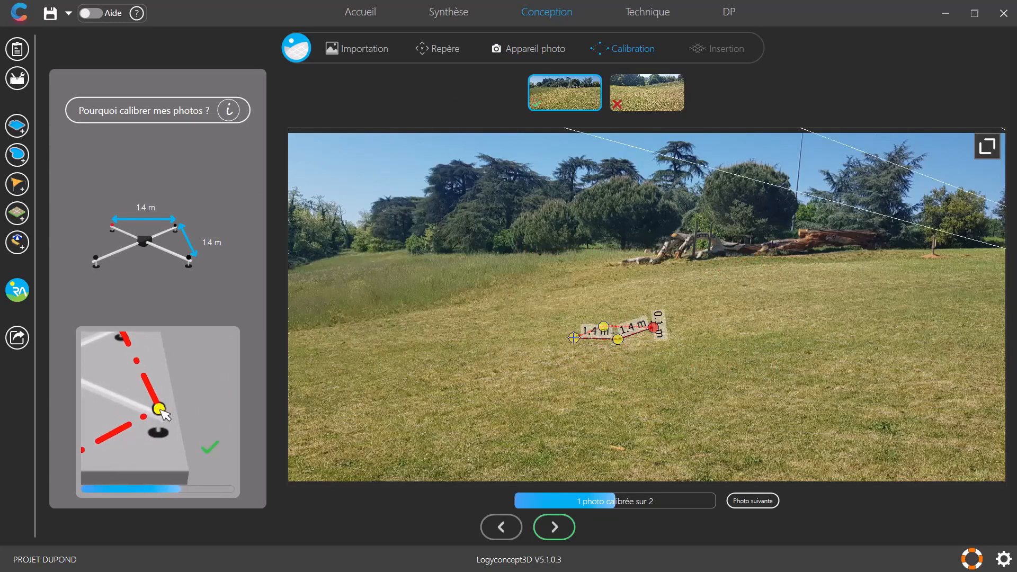
Step: Fine-tune the leftmost and rear yellow calibration points onto their black feet in the first photo
{"action": "scroll", "coordinate": [572, 338], "scroll_direction": "up", "scroll_amount": 13}
{"action": "scroll", "coordinate": [550, 339], "scroll_direction": "down", "scroll_amount": 13}
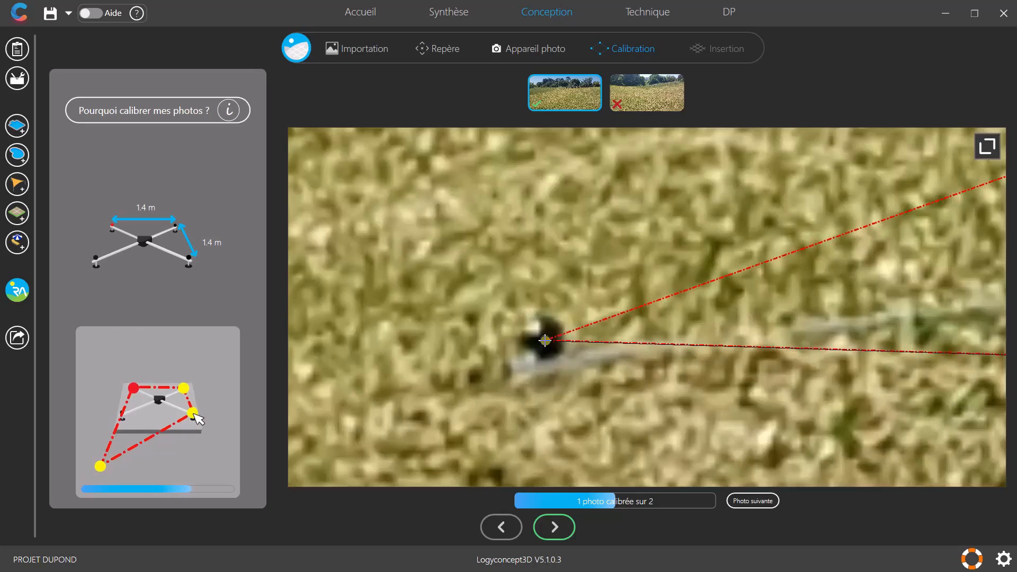
{"action": "scroll", "coordinate": [756, 281], "scroll_direction": "up", "scroll_amount": 13}
{"action": "scroll", "coordinate": [756, 281], "scroll_direction": "up", "scroll_amount": 10}
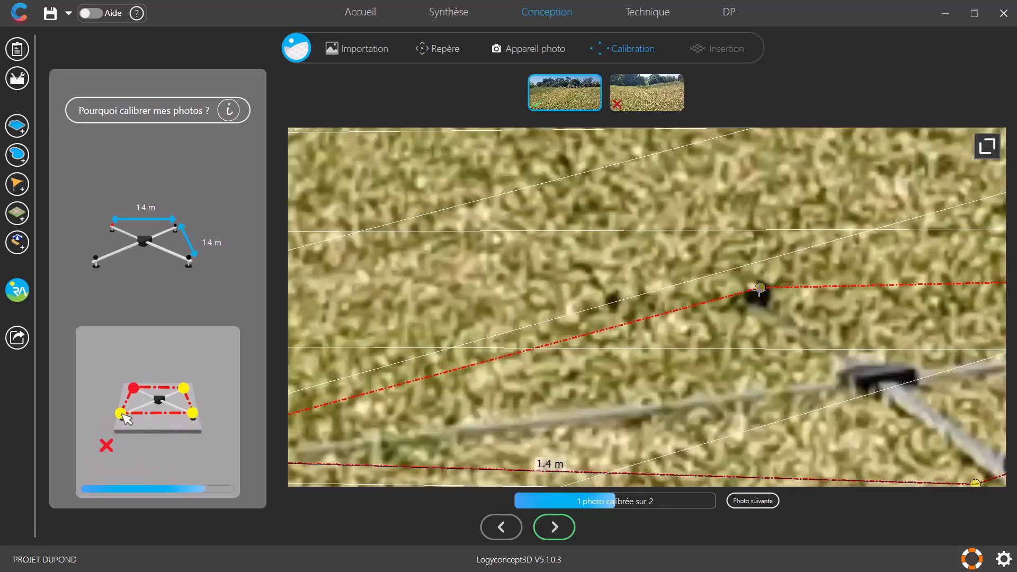
{"action": "left_click_drag", "start_coordinate": [756, 291], "coordinate": [753, 307]}
Step: Fine-tune the front yellow point and the red point onto their matching feet in the first photo
{"action": "scroll", "coordinate": [754, 306], "scroll_direction": "down", "scroll_amount": 9}
{"action": "scroll", "coordinate": [821, 399], "scroll_direction": "down", "scroll_amount": 5}
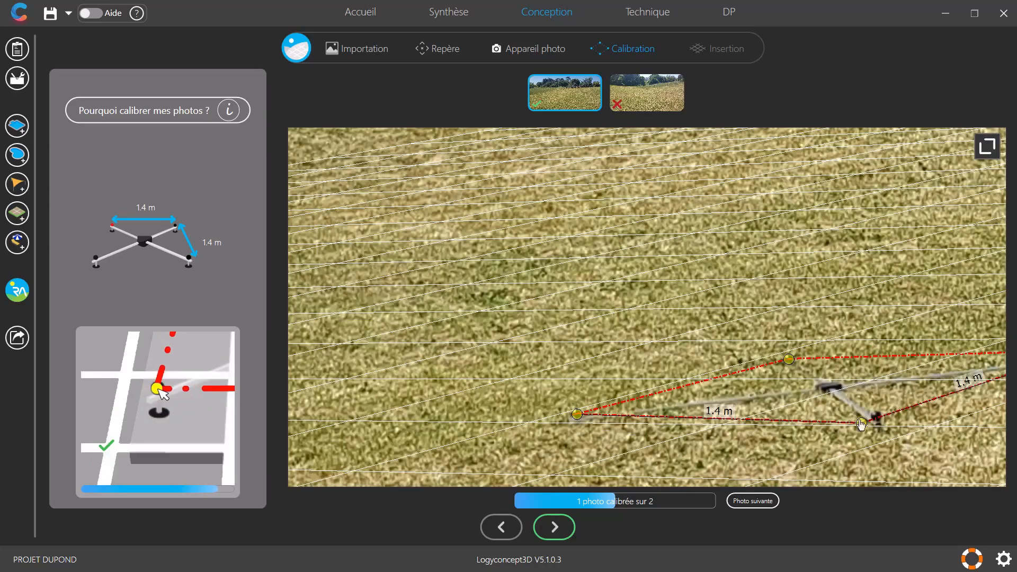
{"action": "scroll", "coordinate": [867, 418], "scroll_direction": "up", "scroll_amount": 12}
{"action": "scroll", "coordinate": [868, 417], "scroll_direction": "up", "scroll_amount": 2}
{"action": "left_click_drag", "start_coordinate": [868, 418], "coordinate": [875, 419]}
{"action": "scroll", "coordinate": [876, 424], "scroll_direction": "down", "scroll_amount": 9}
{"action": "middle_click_drag", "start_coordinate": [868, 312], "coordinate": [554, 312]}
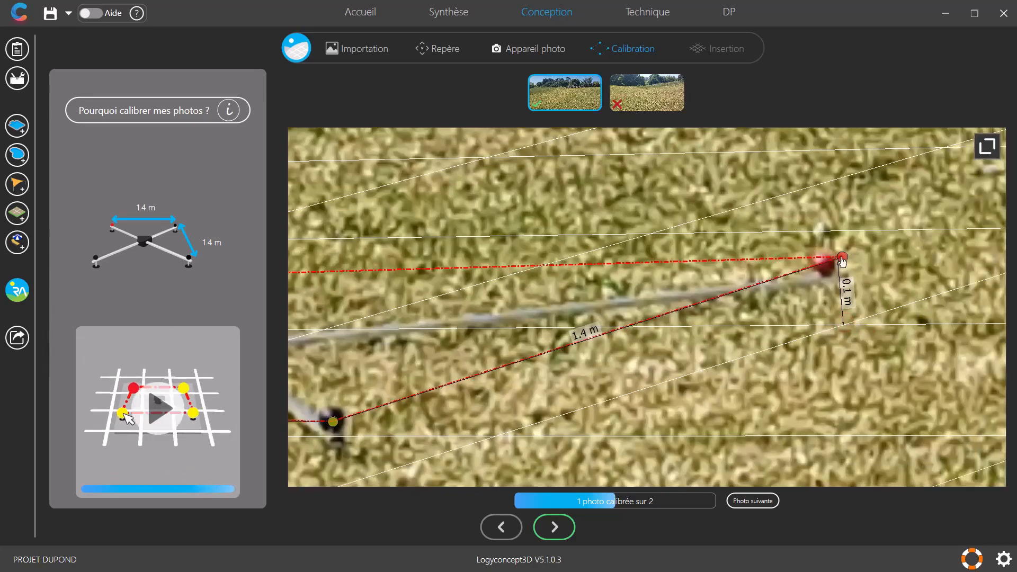
{"action": "scroll", "coordinate": [828, 268], "scroll_direction": "up", "scroll_amount": 5}
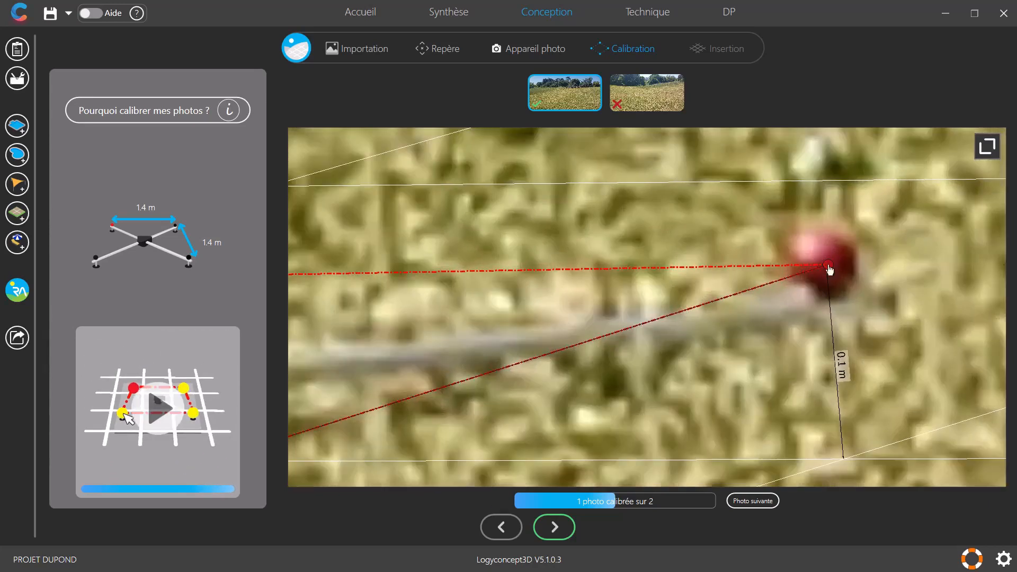
Step: Place the second photo's calibration points on the cross's feet and fine-tune the two on the cross's left side
{"action": "left_click", "coordinate": [656, 105]}
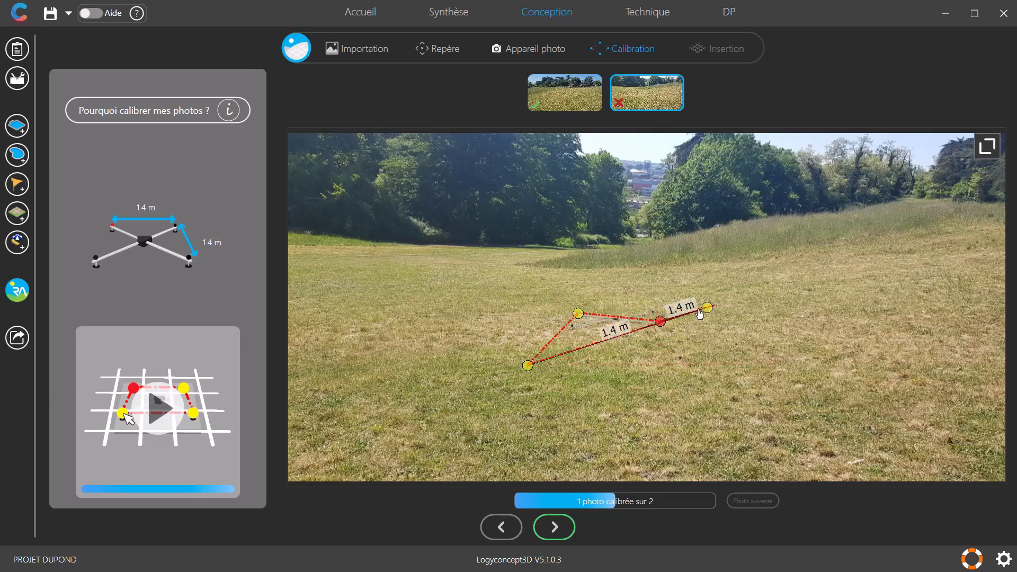
{"action": "left_click_drag", "start_coordinate": [528, 366], "coordinate": [577, 316]}
{"action": "scroll", "coordinate": [572, 326], "scroll_direction": "up", "scroll_amount": 12}
{"action": "scroll", "coordinate": [572, 327], "scroll_direction": "up", "scroll_amount": 2}
{"action": "scroll", "coordinate": [577, 317], "scroll_direction": "down", "scroll_amount": 10}
{"action": "scroll", "coordinate": [621, 226], "scroll_direction": "up", "scroll_amount": 3}
{"action": "middle_click_drag", "start_coordinate": [623, 226], "coordinate": [618, 264]}
{"action": "scroll", "coordinate": [619, 264], "scroll_direction": "up", "scroll_amount": 3}
{"action": "scroll", "coordinate": [620, 264], "scroll_direction": "up", "scroll_amount": 2}
{"action": "left_click_drag", "start_coordinate": [624, 268], "coordinate": [609, 313]}
Step: Fine-tune the remaining calibration points in the second photo, with the red point on the red foot, and proceed to insertion
{"action": "scroll", "coordinate": [618, 316], "scroll_direction": "down", "scroll_amount": 2}
{"action": "middle_click_drag", "start_coordinate": [618, 316], "coordinate": [308, 239]}
{"action": "scroll", "coordinate": [562, 365], "scroll_direction": "down", "scroll_amount": 4}
{"action": "middle_click_drag", "start_coordinate": [657, 339], "coordinate": [387, 329]}
{"action": "mouse_move", "coordinate": [816, 261]}
{"action": "left_mouse_down"}
{"action": "mouse_move", "coordinate": [832, 272]}
{"action": "mouse_move", "coordinate": [836, 297]}
{"action": "mouse_move", "coordinate": [804, 364]}
{"action": "left_mouse_up"}
{"action": "scroll", "coordinate": [832, 272], "scroll_direction": "up", "scroll_amount": 5}
{"action": "scroll", "coordinate": [828, 358], "scroll_direction": "down", "scroll_amount": 5}
{"action": "scroll", "coordinate": [800, 366], "scroll_direction": "up", "scroll_amount": 5}
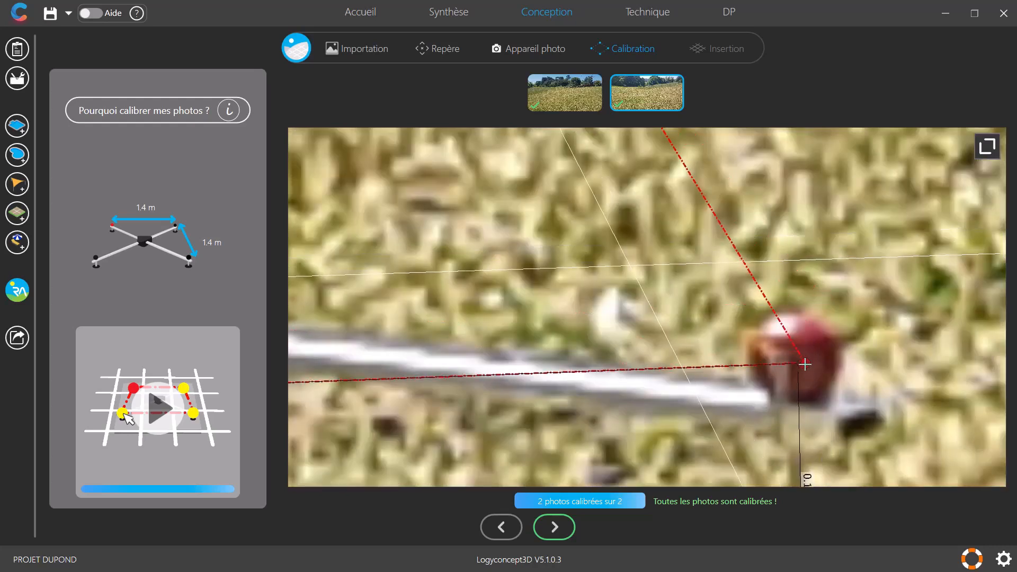
{"action": "left_click", "coordinate": [987, 147]}
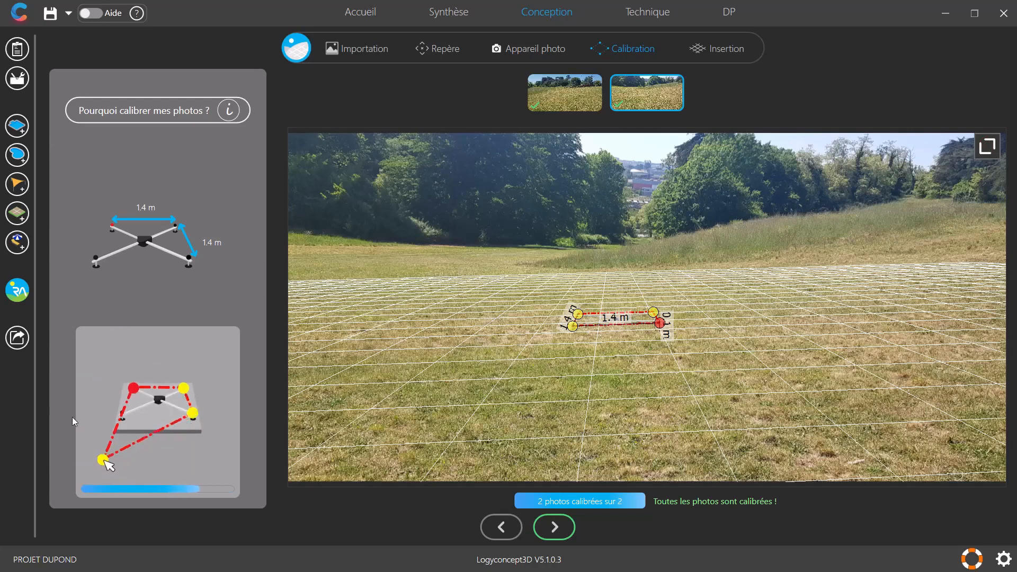
{"action": "left_click", "coordinate": [560, 530]}
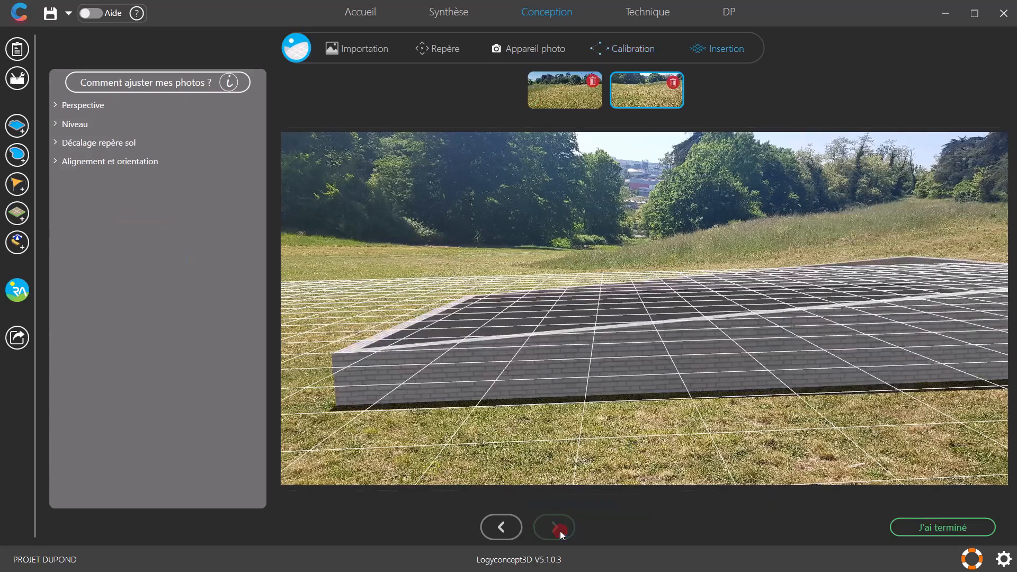
Step: Set the ground level to 0.11 for the green slope and 0.04 for the blue slope, checking both photos
{"action": "left_click", "coordinate": [572, 104]}
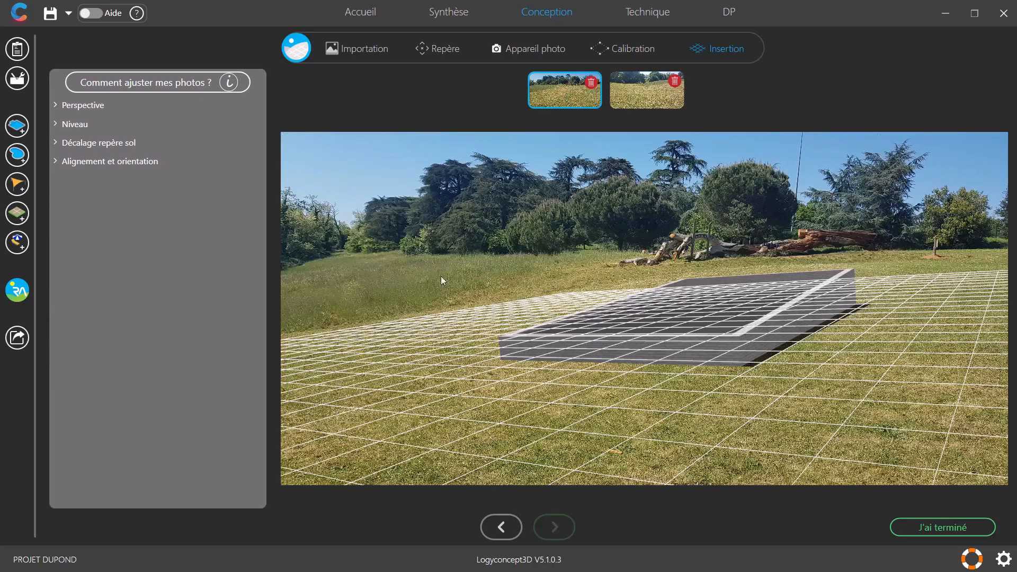
{"action": "left_click", "coordinate": [83, 124]}
{"action": "left_click", "coordinate": [125, 240]}
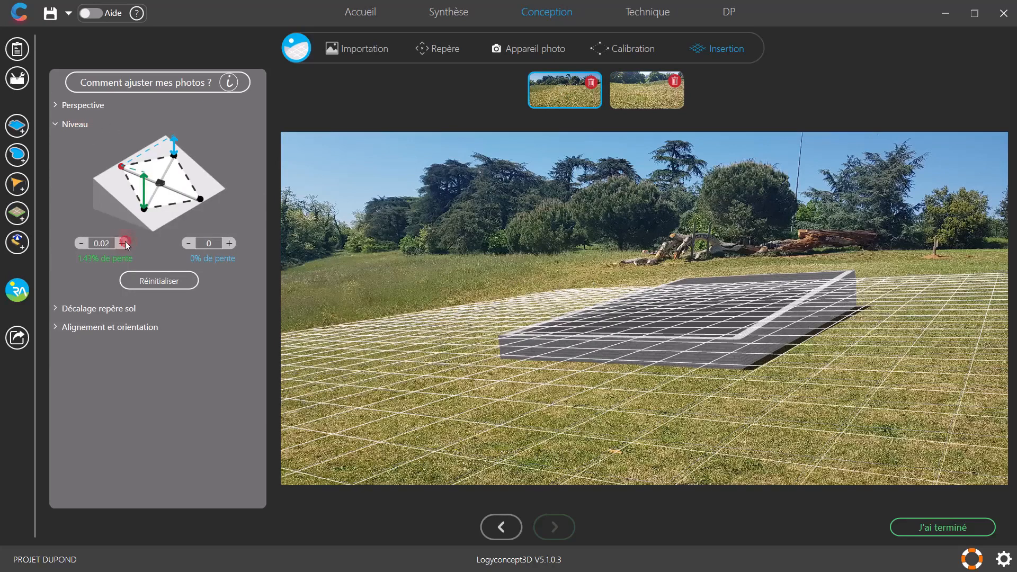
{"action": "left_click", "coordinate": [231, 243]}
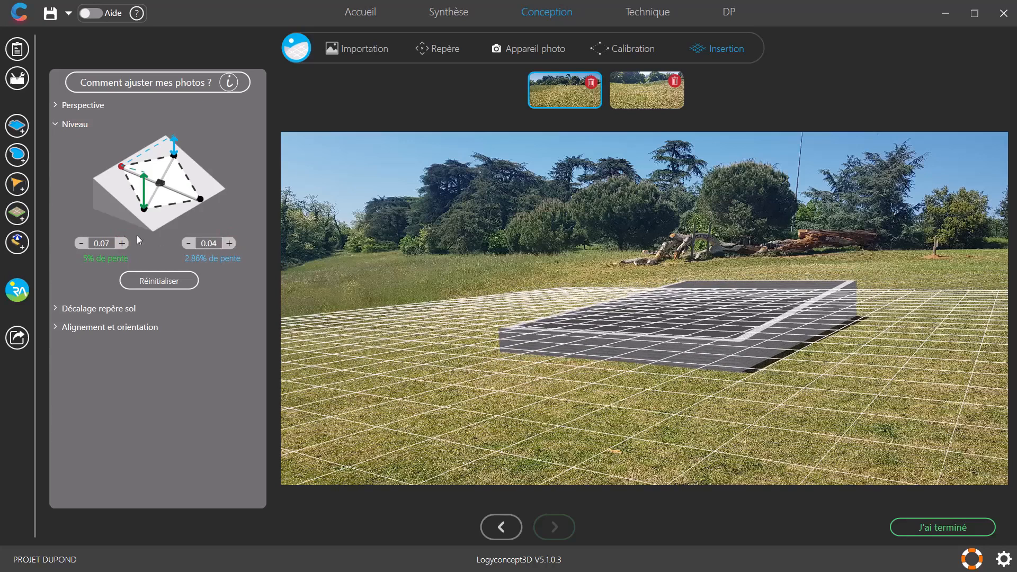
{"action": "left_click", "coordinate": [122, 244]}
{"action": "left_click", "coordinate": [658, 98]}
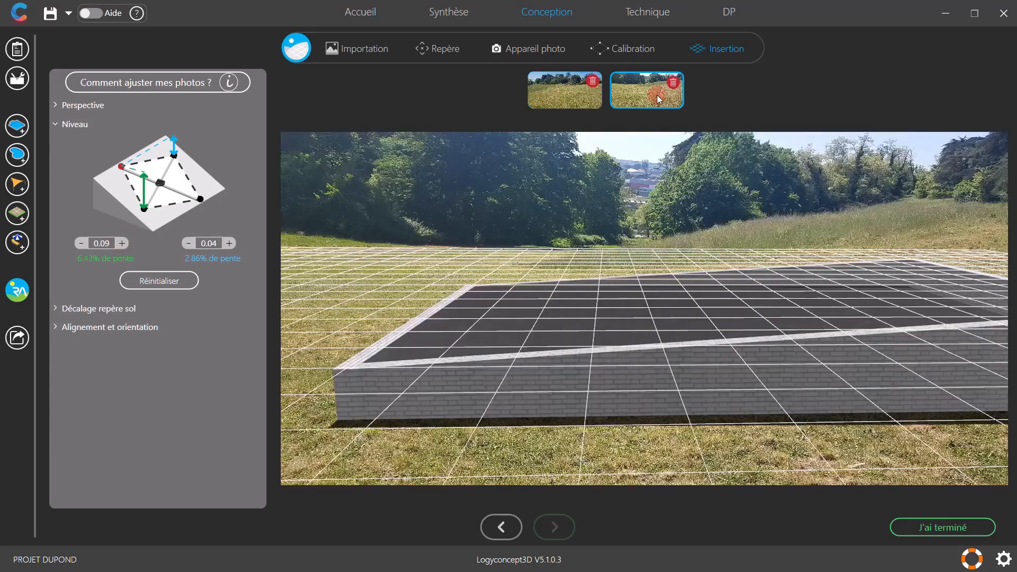
{"action": "left_click", "coordinate": [562, 91]}
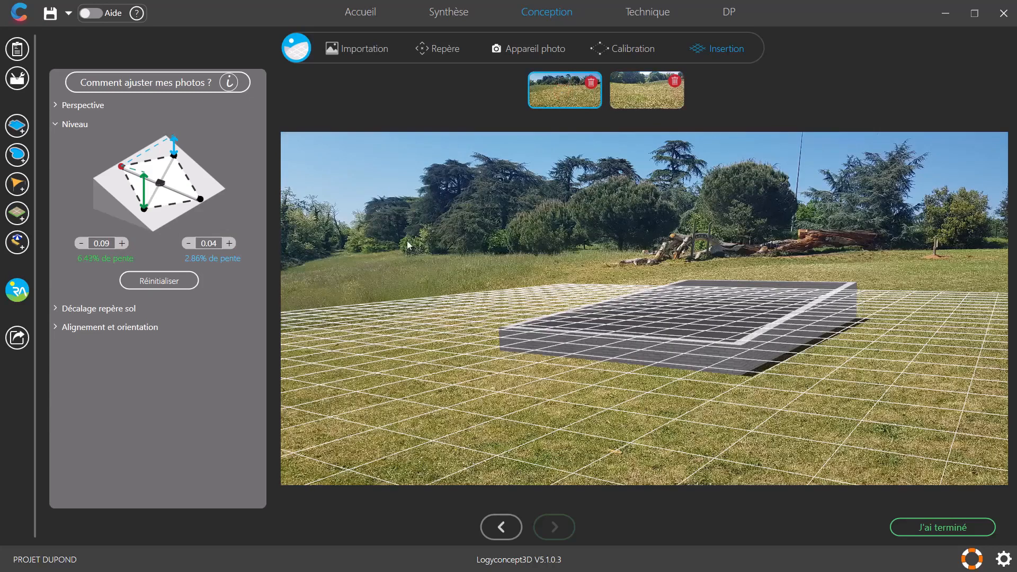
{"action": "left_click", "coordinate": [122, 243]}
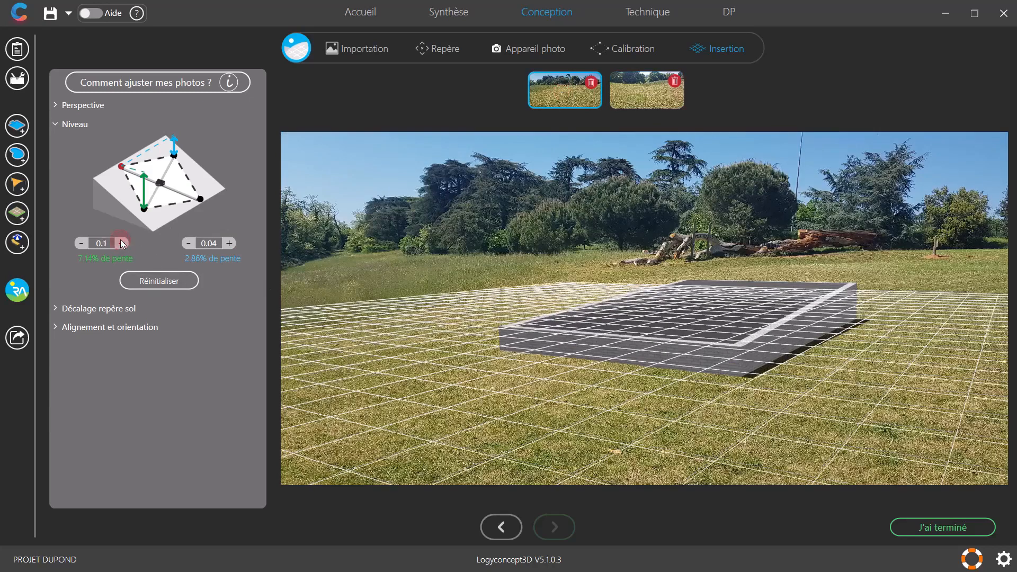
{"action": "left_click", "coordinate": [122, 243]}
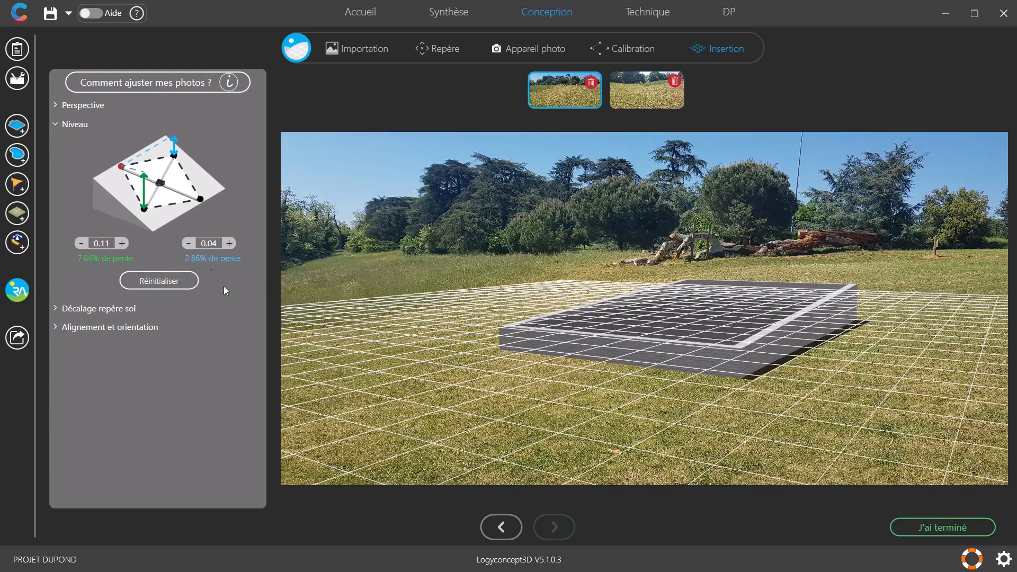
Step: Rotate the project's alignment and orientation to 35 in the first photo
{"action": "left_click", "coordinate": [85, 327]}
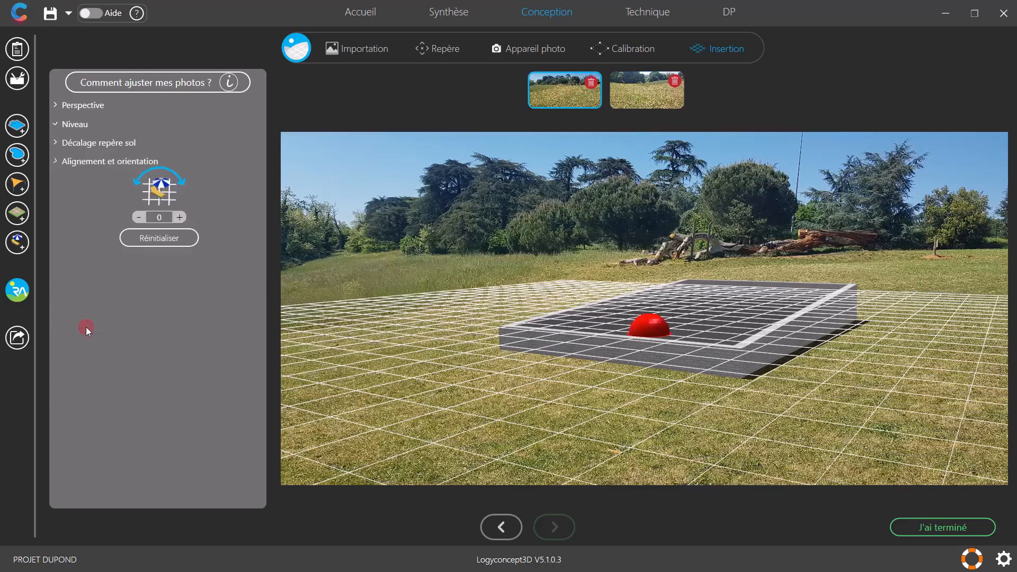
{"action": "left_click", "coordinate": [181, 217]}
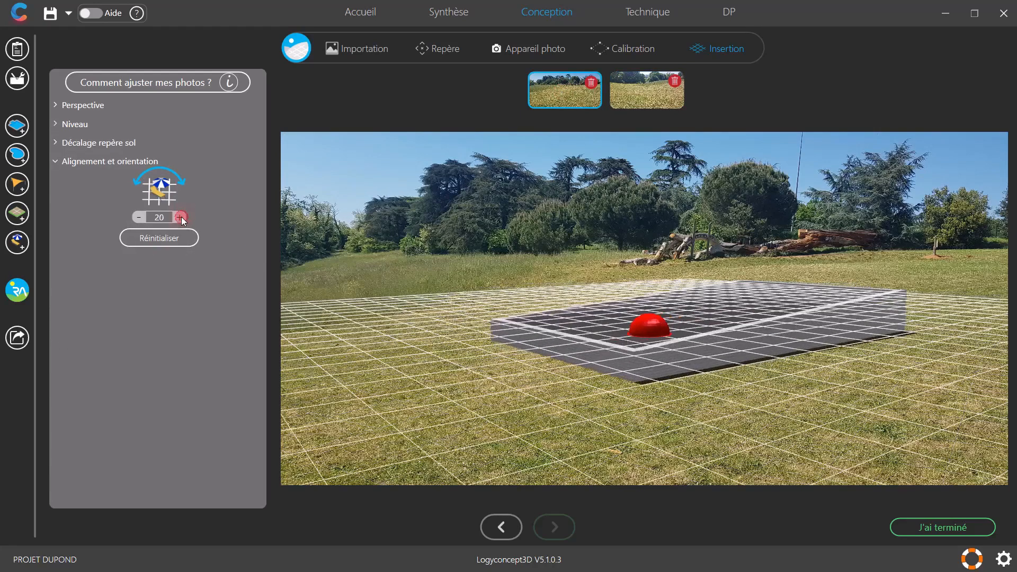
{"action": "left_click", "coordinate": [180, 218]}
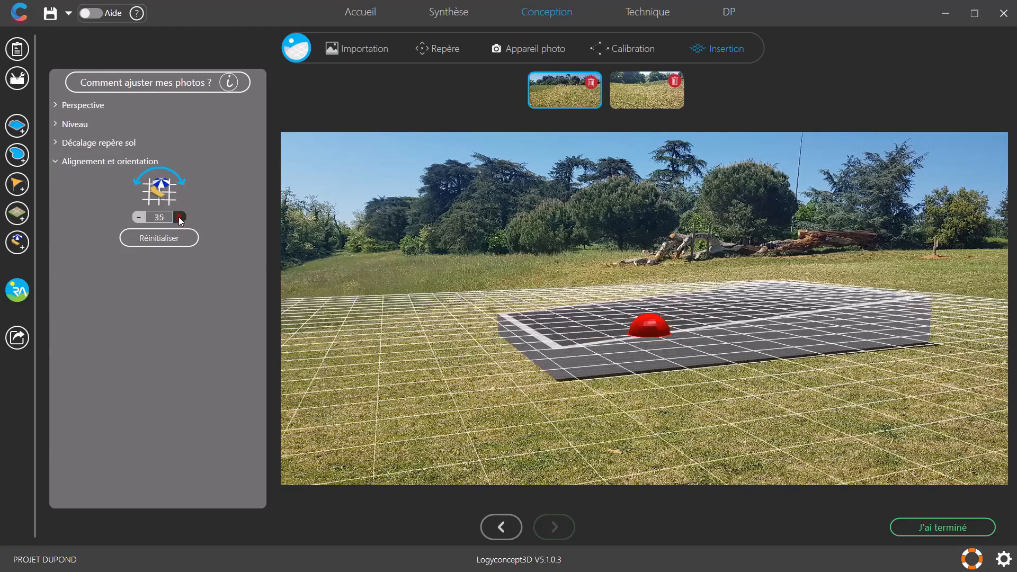
Step: Move the terrace farther back on the grass in the second photo, check it in the first photo and finish the insertion
{"action": "left_click", "coordinate": [636, 99]}
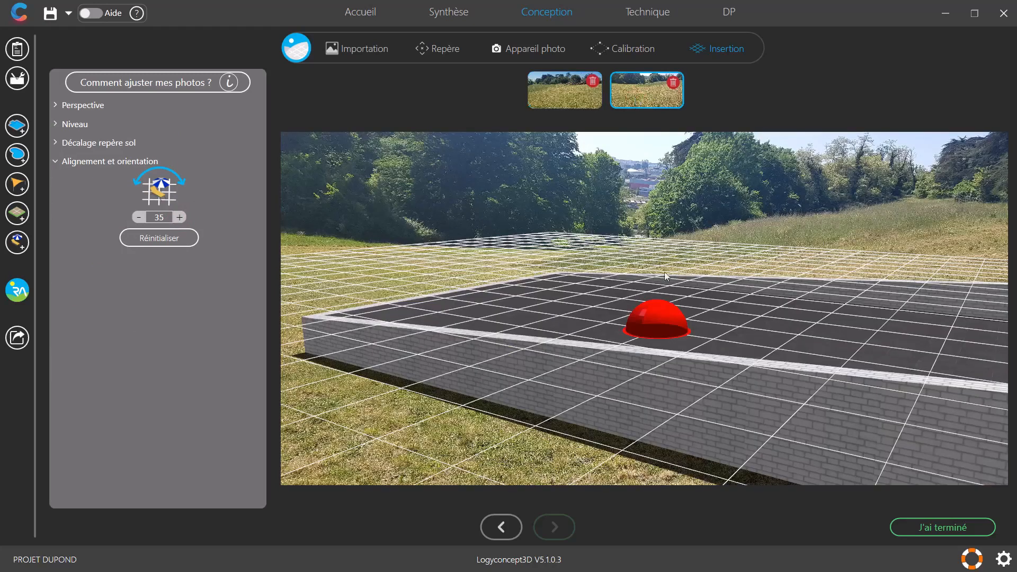
{"action": "mouse_move", "coordinate": [666, 304]}
{"action": "left_mouse_down"}
{"action": "mouse_move", "coordinate": [633, 281]}
{"action": "mouse_move", "coordinate": [660, 285]}
{"action": "left_mouse_up"}
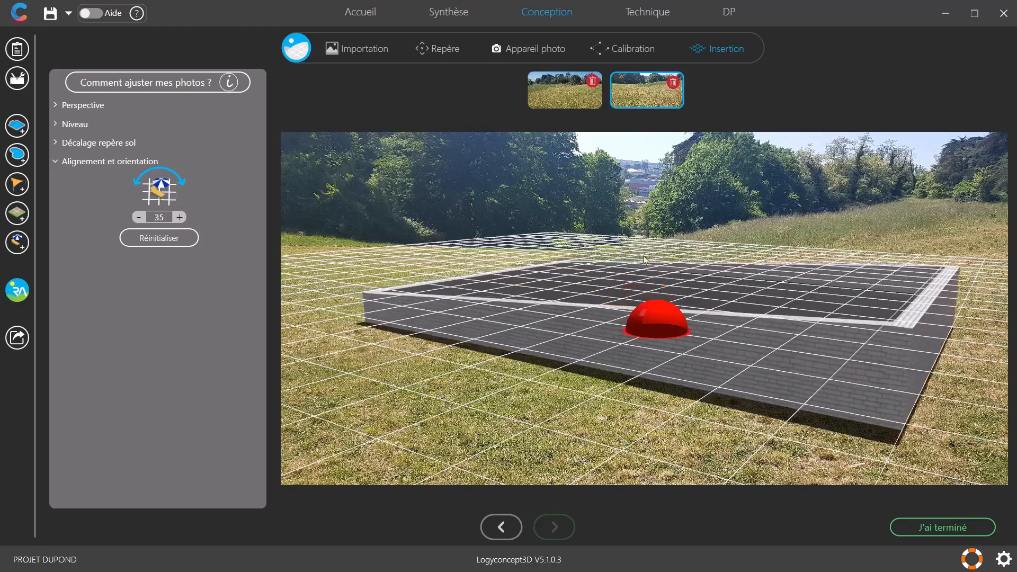
{"action": "left_click", "coordinate": [563, 99]}
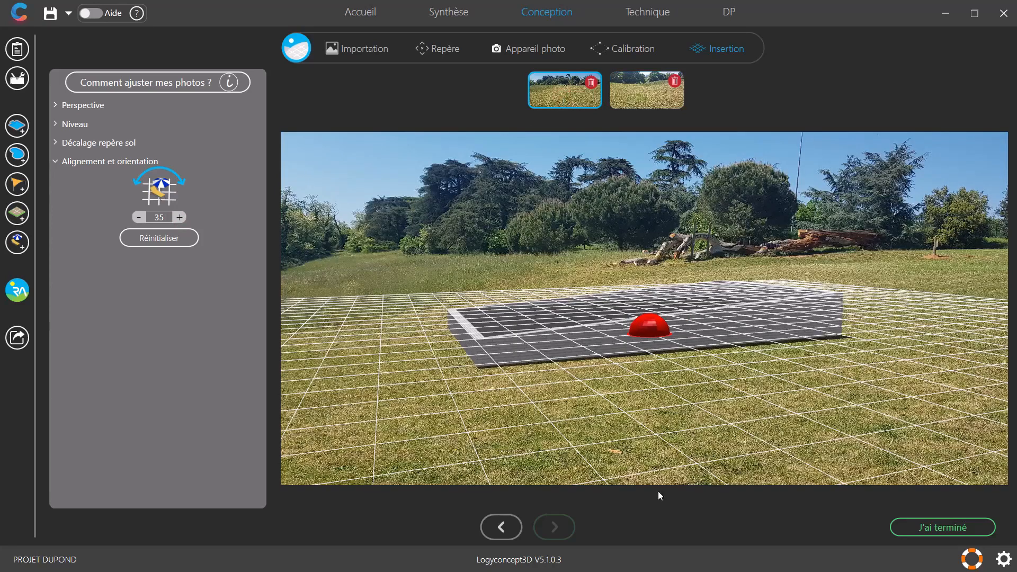
{"action": "left_click", "coordinate": [959, 530]}
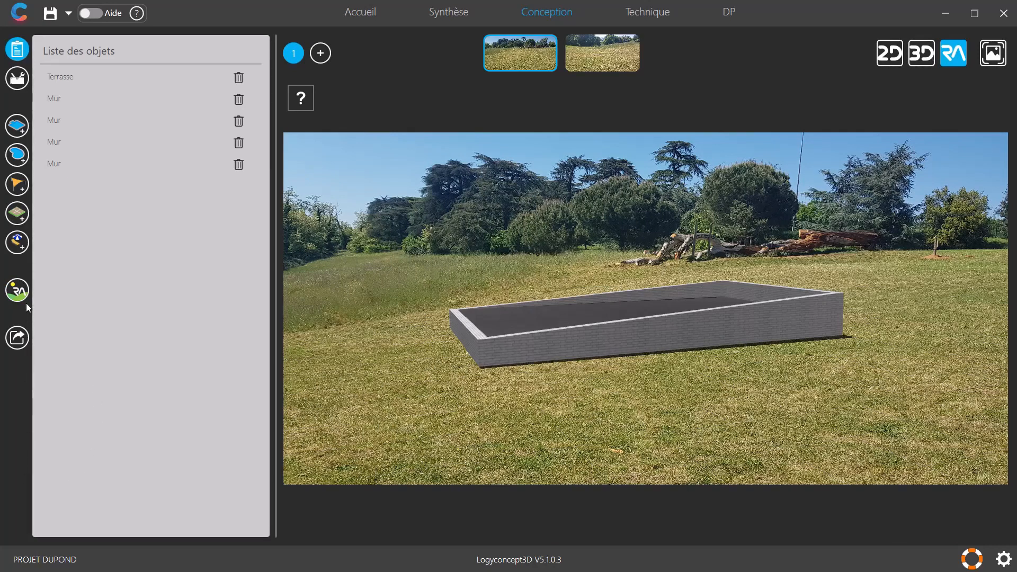
Step: Reopen the augmented reality settings and examine the camera and reference marker options
{"action": "left_click", "coordinate": [15, 294]}
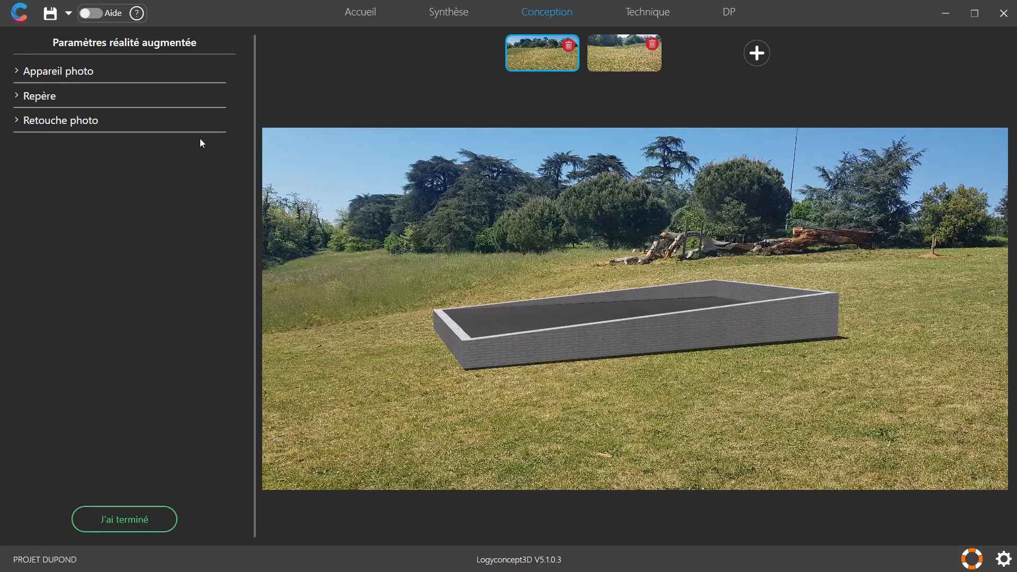
{"action": "left_click", "coordinate": [56, 70]}
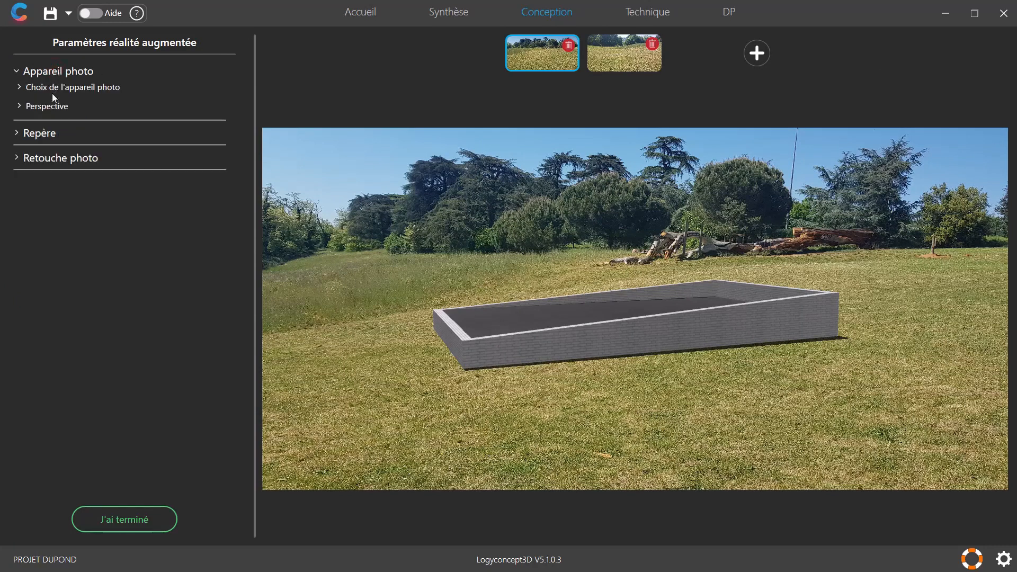
{"action": "left_click", "coordinate": [50, 71]}
{"action": "left_click", "coordinate": [45, 96]}
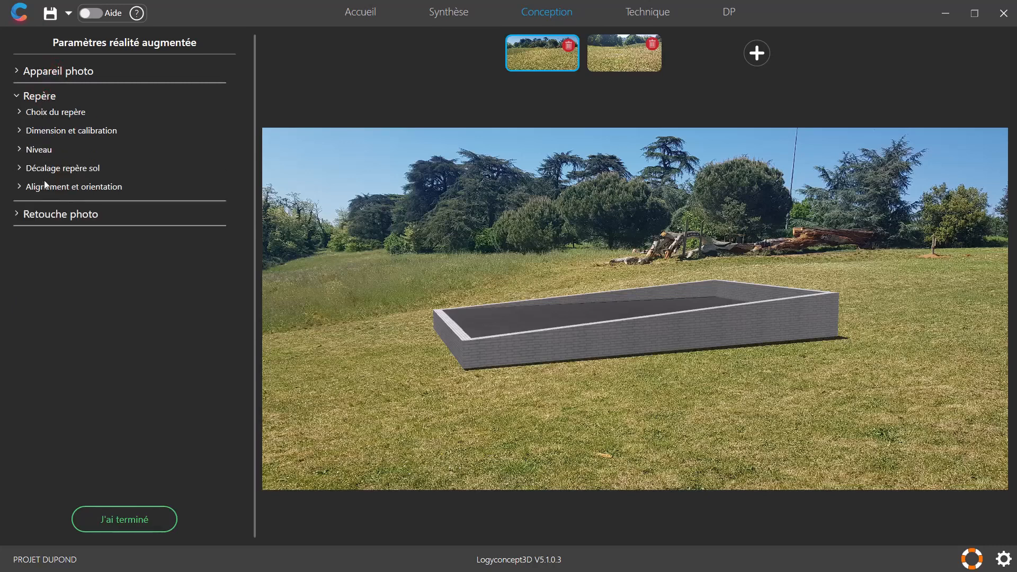
Step: Draw a masked zone in the first photo, hiding the triangular lower part of the terrace's long front wall below the slope line
{"action": "left_click", "coordinate": [47, 214]}
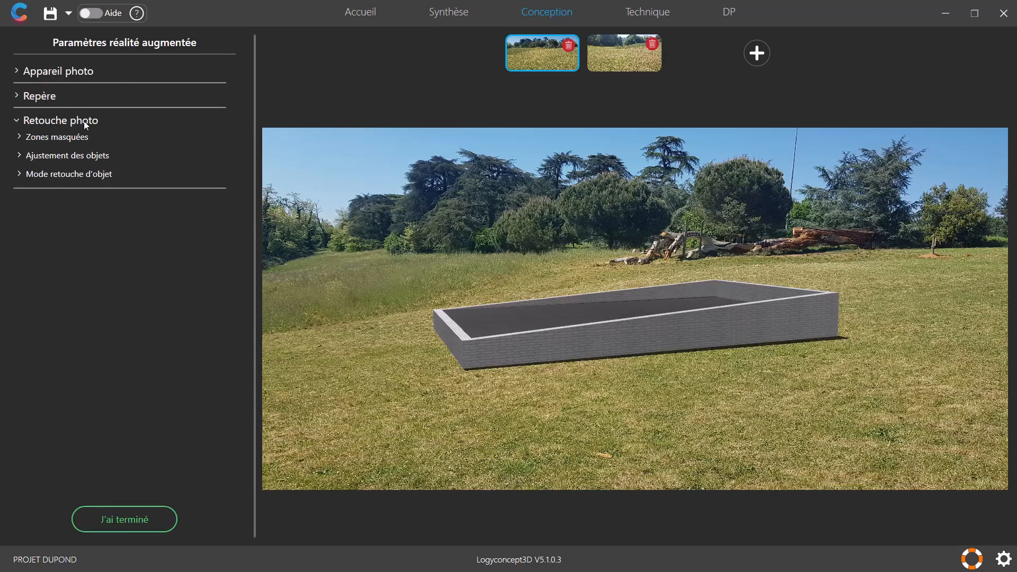
{"action": "left_click", "coordinate": [49, 137]}
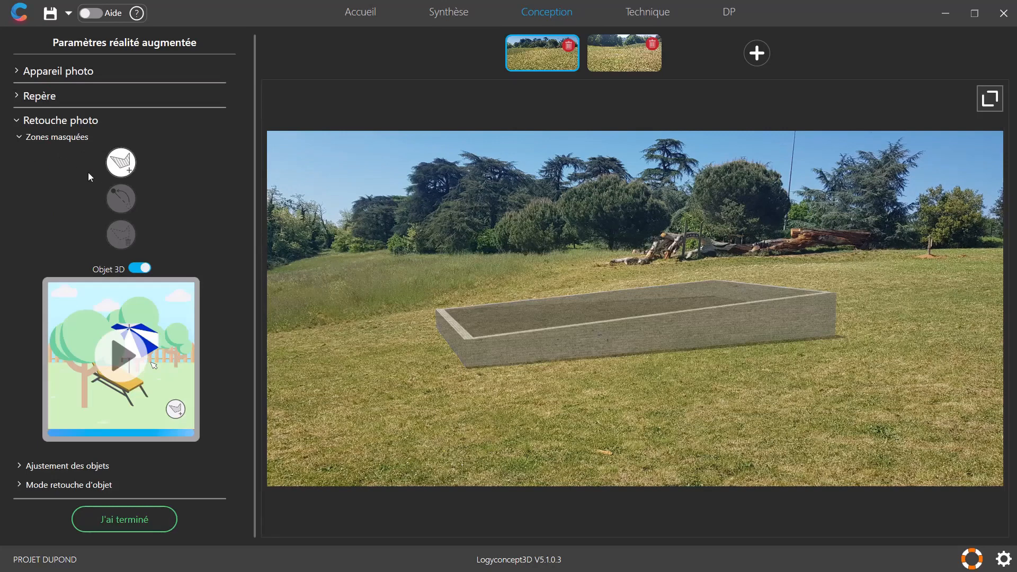
{"action": "left_click", "coordinate": [118, 168]}
{"action": "left_click", "coordinate": [124, 175]}
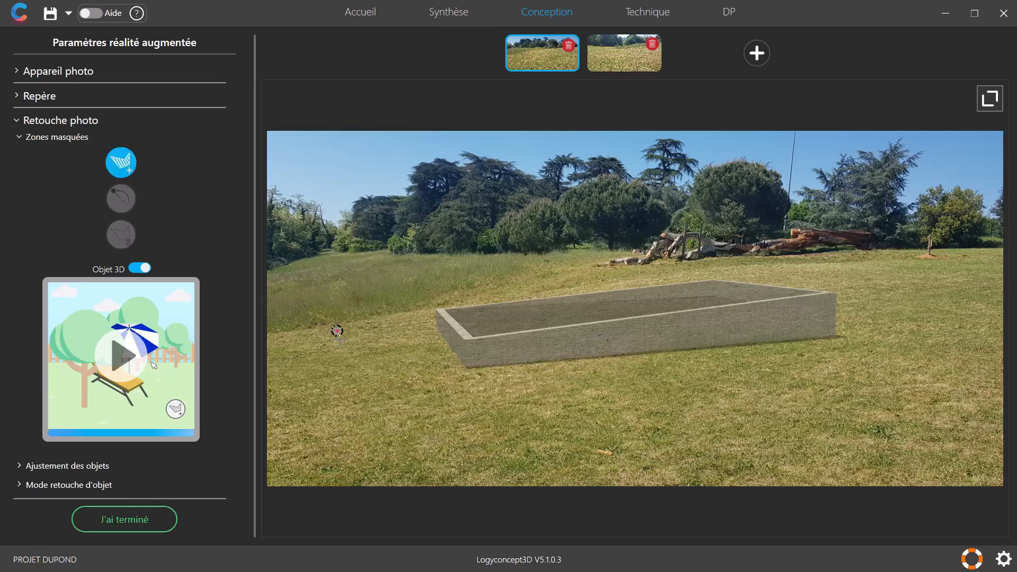
{"action": "left_click", "coordinate": [463, 369]}
{"action": "left_click", "coordinate": [835, 291]}
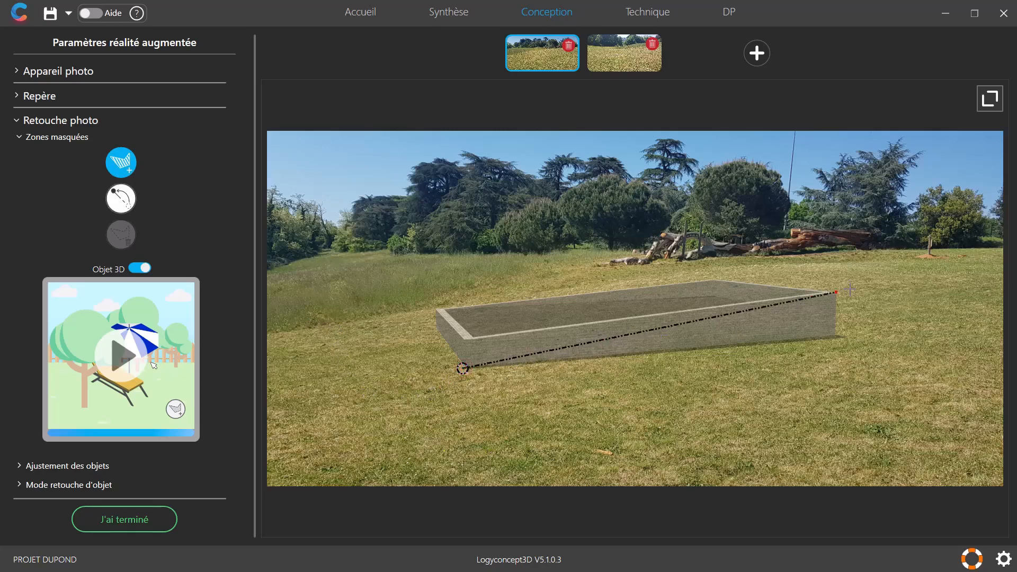
{"action": "left_click", "coordinate": [850, 290]}
{"action": "left_click", "coordinate": [862, 357]}
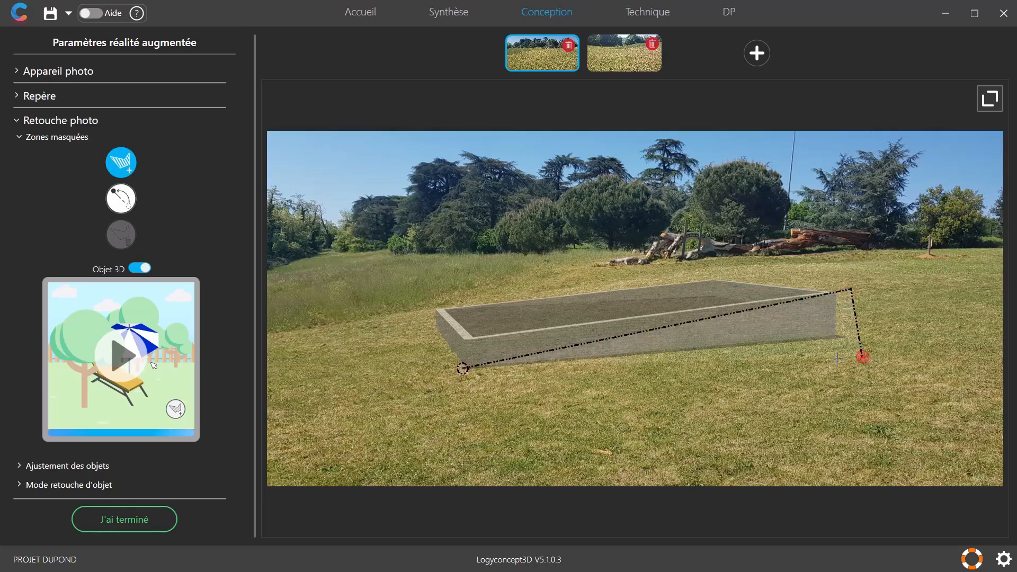
{"action": "left_click", "coordinate": [441, 379]}
{"action": "left_click", "coordinate": [463, 368]}
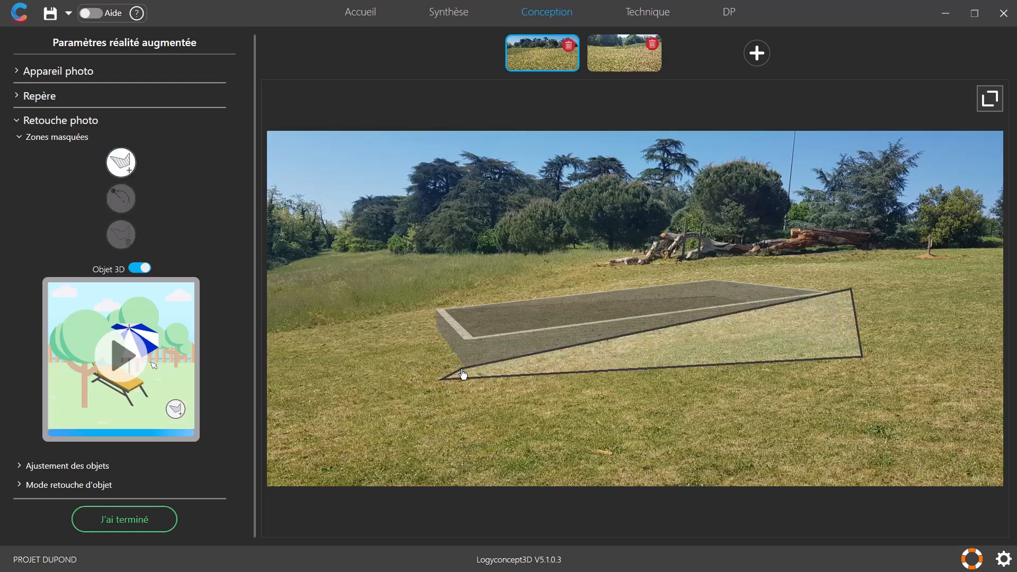
Step: Draw a masked zone over the lower part of the front and side walls in the second photo and finish the photo retouching
{"action": "left_click", "coordinate": [609, 57]}
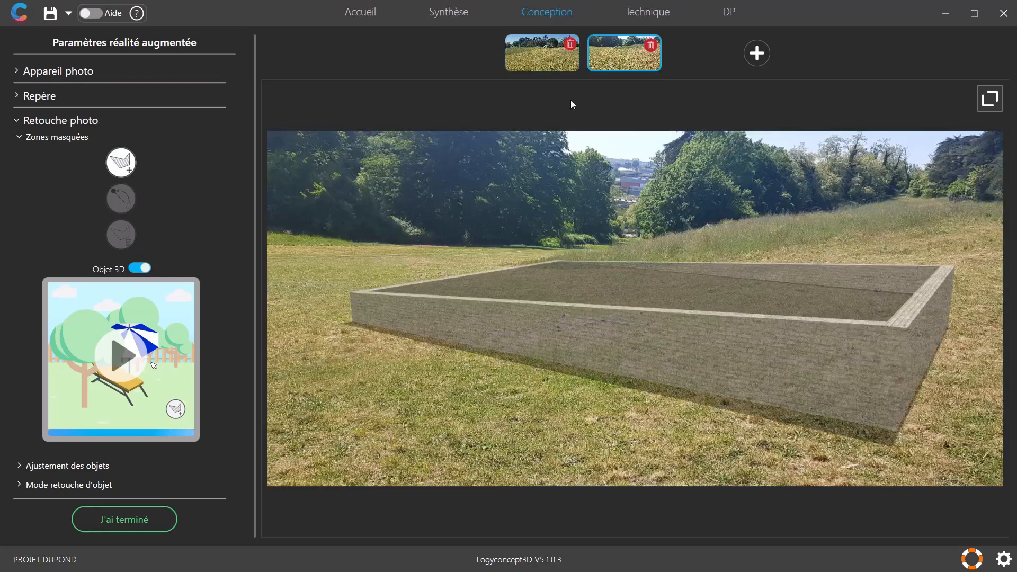
{"action": "left_click", "coordinate": [121, 163]}
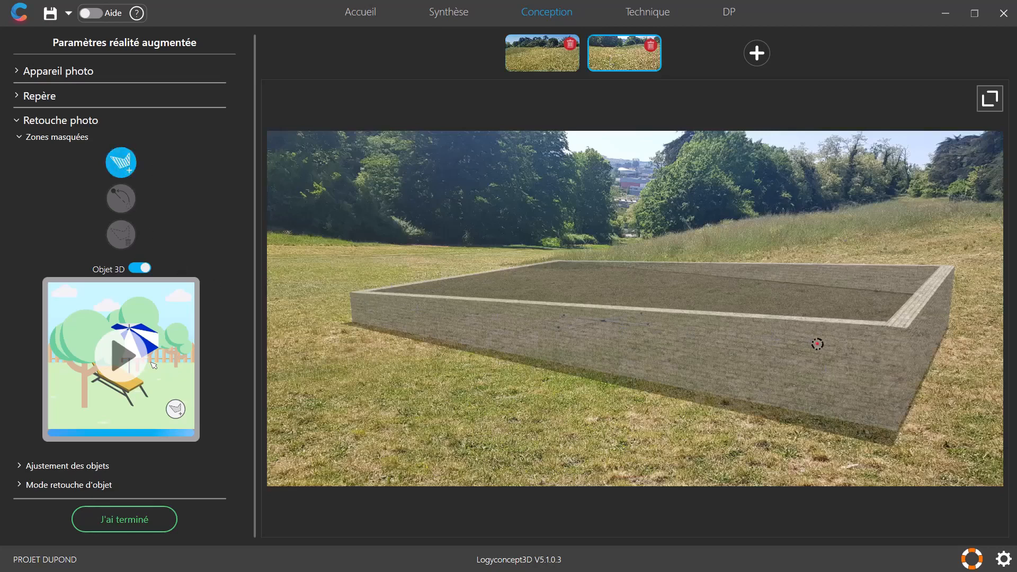
{"action": "left_click", "coordinate": [346, 321]}
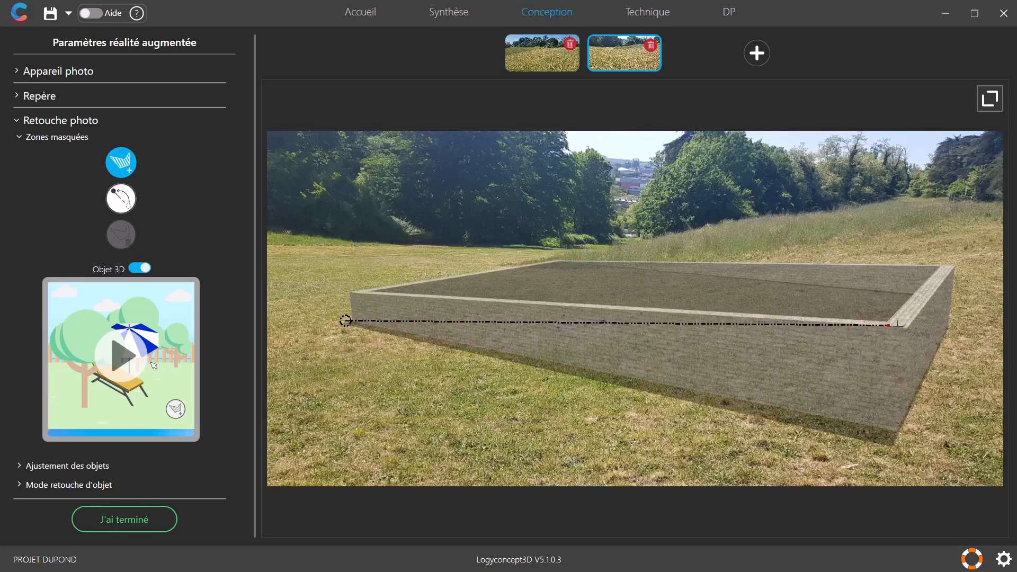
{"action": "left_click", "coordinate": [907, 329]}
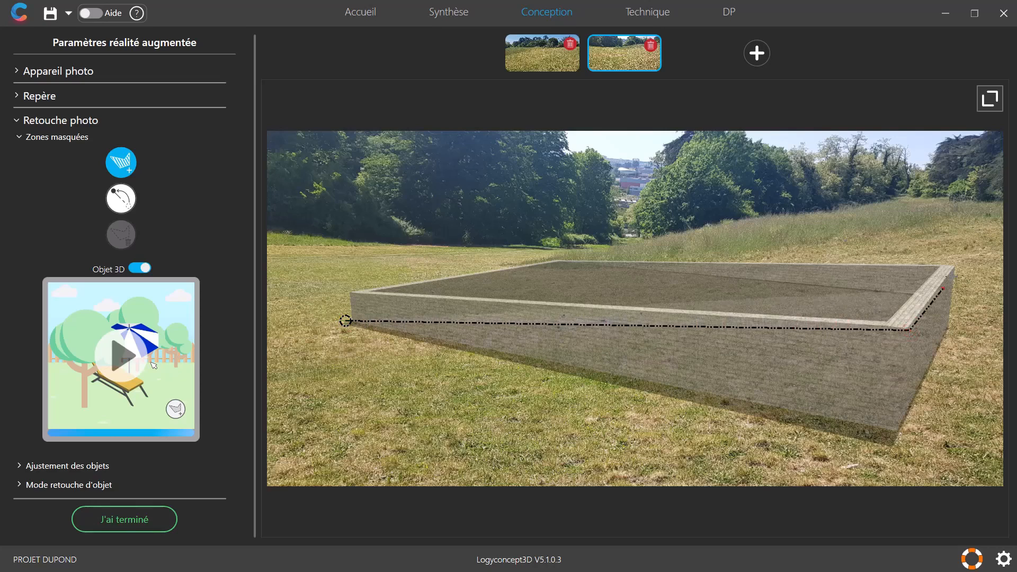
{"action": "left_click", "coordinate": [960, 258]}
{"action": "left_click", "coordinate": [975, 336]}
{"action": "left_click", "coordinate": [938, 442]}
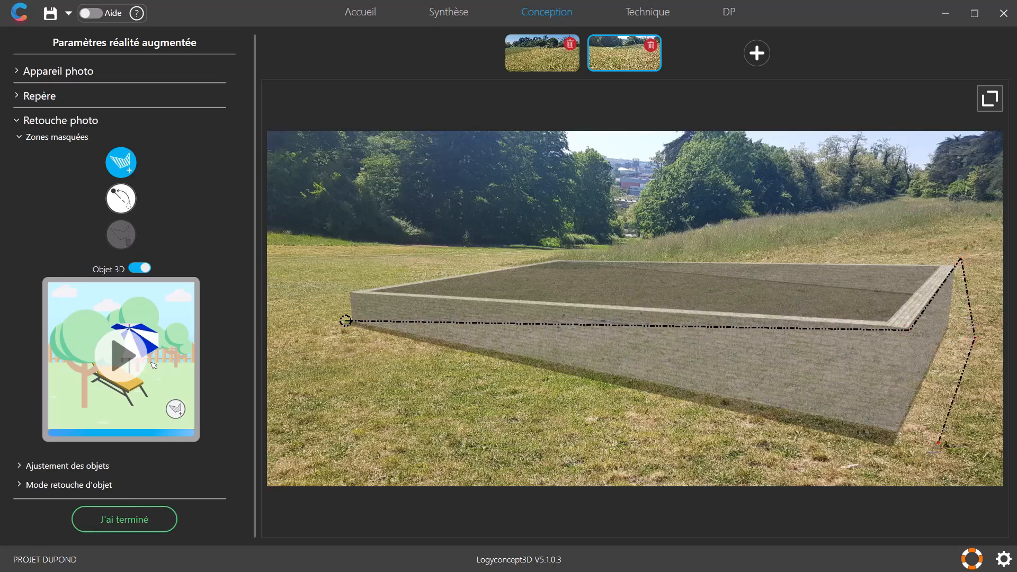
{"action": "left_click", "coordinate": [918, 467]}
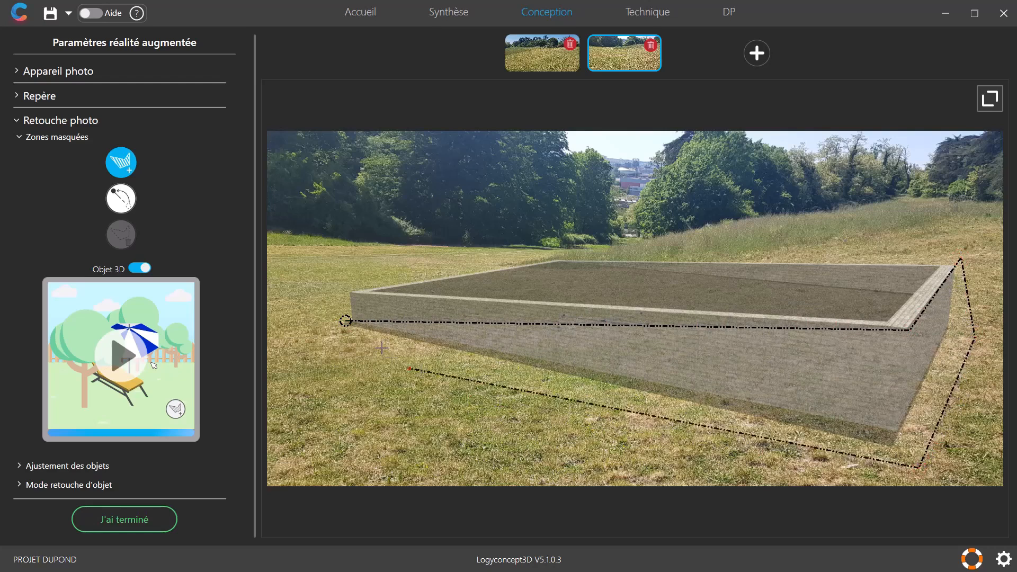
{"action": "left_click", "coordinate": [310, 319]}
{"action": "left_click", "coordinate": [346, 321]}
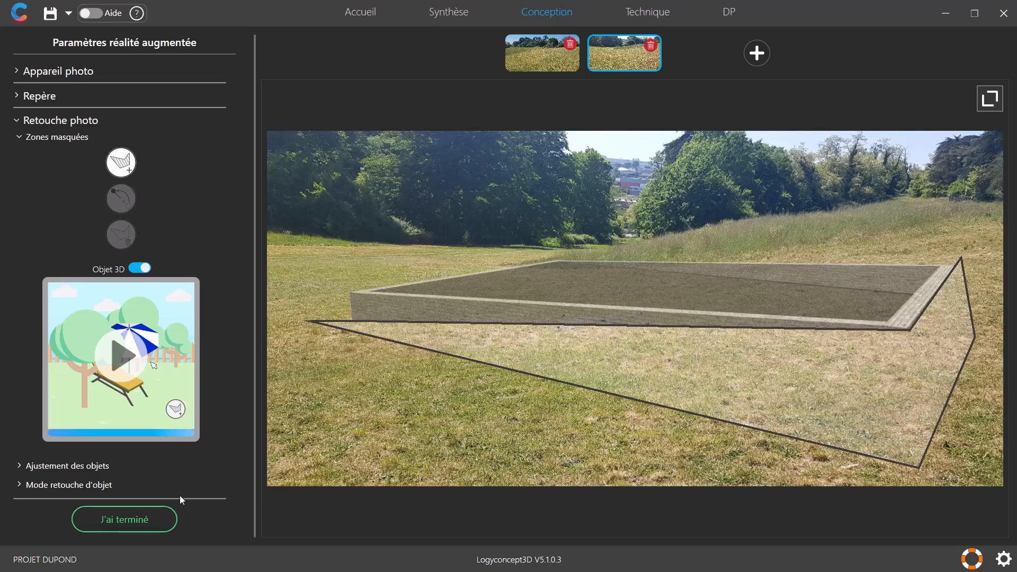
{"action": "left_click", "coordinate": [141, 517]}
Step: Add a flat-bottomed (Fond Plat) pool in the 3D view, size it 7 by 3 m and place it inside the terrace
{"action": "left_click", "coordinate": [921, 53]}
{"action": "left_click", "coordinate": [17, 126]}
{"action": "mouse_move", "coordinate": [62, 110]}
{"action": "left_mouse_down"}
{"action": "mouse_move", "coordinate": [192, 145]}
{"action": "mouse_move", "coordinate": [619, 214]}
{"action": "left_mouse_up"}
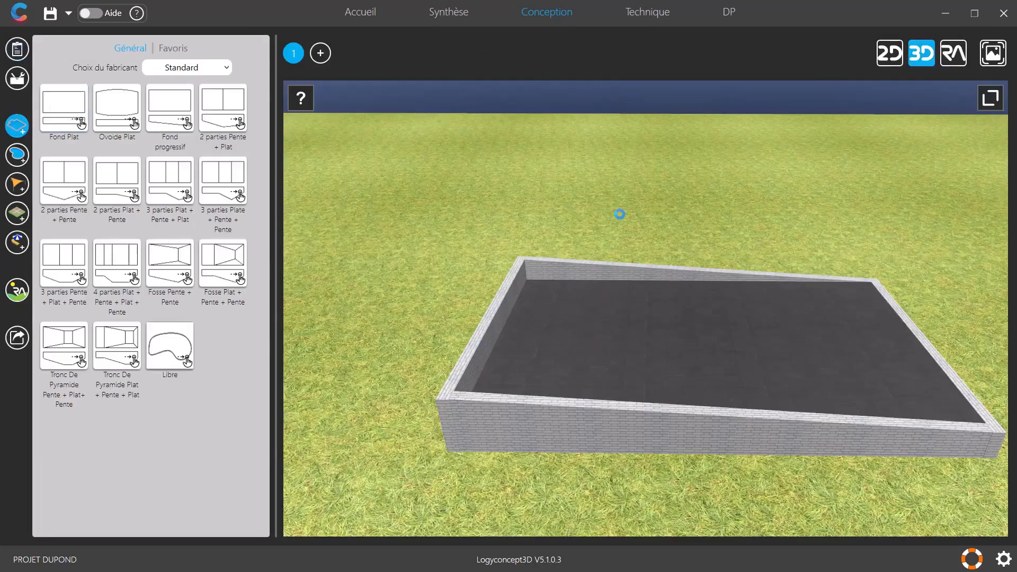
{"action": "left_click", "coordinate": [169, 114]}
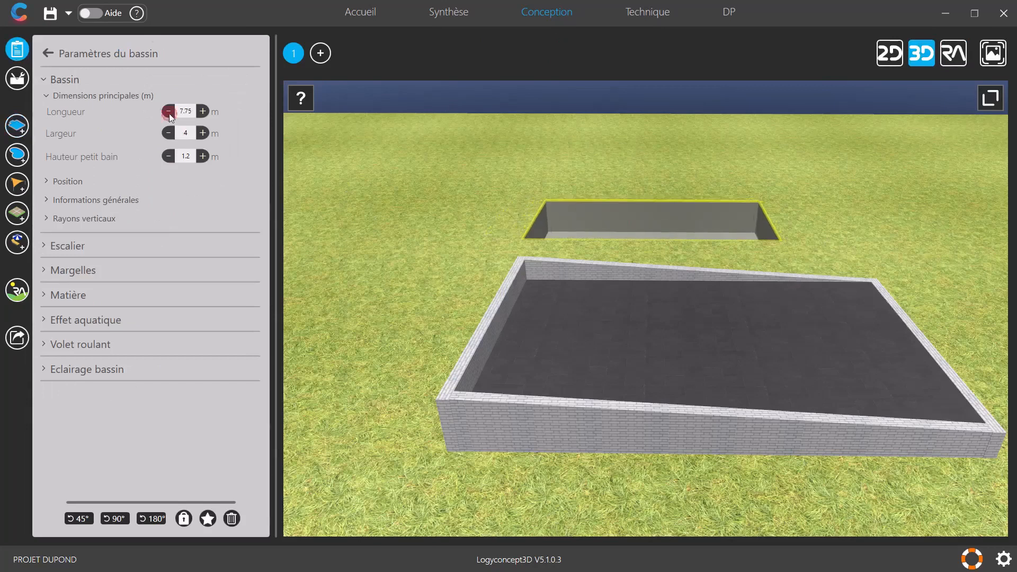
{"action": "left_click", "coordinate": [169, 133]}
{"action": "left_click_drag", "start_coordinate": [672, 212], "coordinate": [725, 320]}
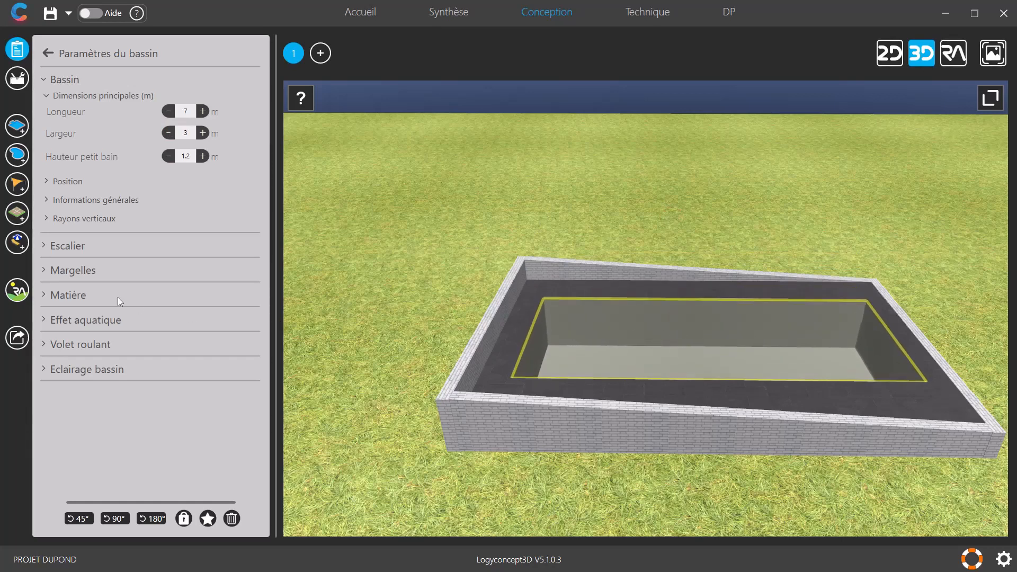
Step: Enable the pool's water effect and check the project in both augmented reality photos
{"action": "left_click", "coordinate": [80, 319]}
{"action": "left_click", "coordinate": [166, 197]}
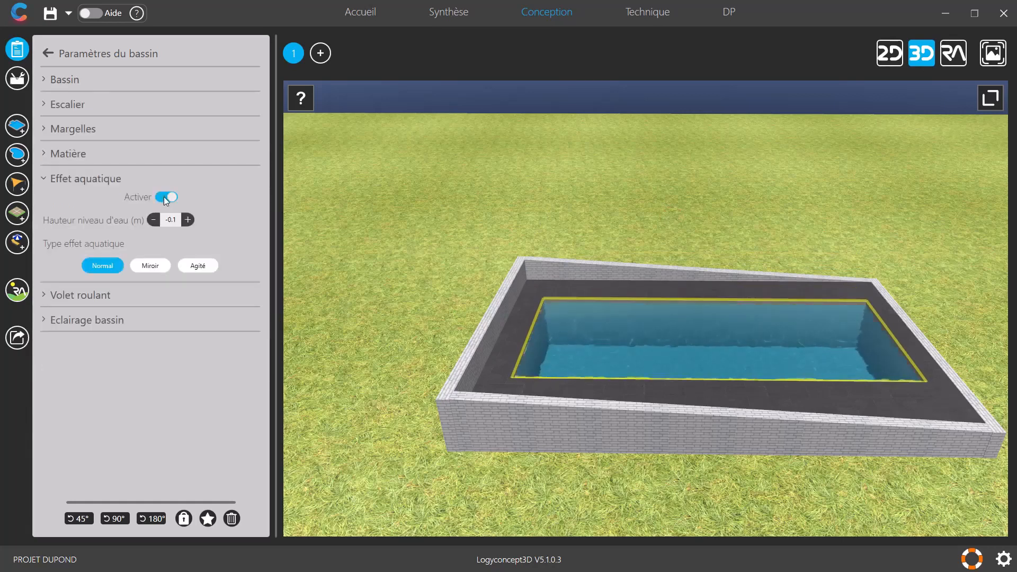
{"action": "left_click", "coordinate": [953, 57]}
{"action": "left_click", "coordinate": [770, 383]}
{"action": "left_click", "coordinate": [683, 422]}
{"action": "left_click", "coordinate": [521, 56]}
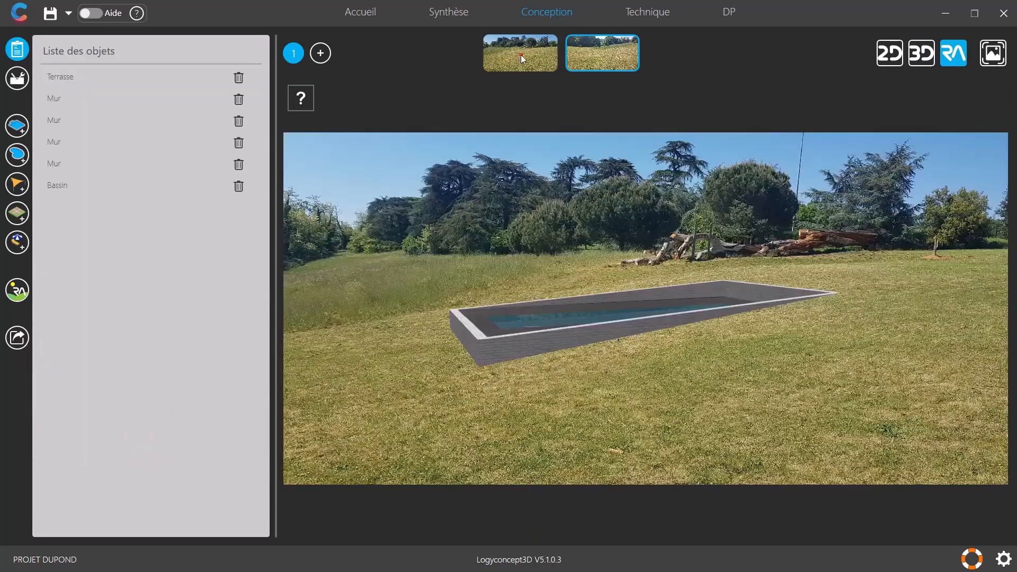